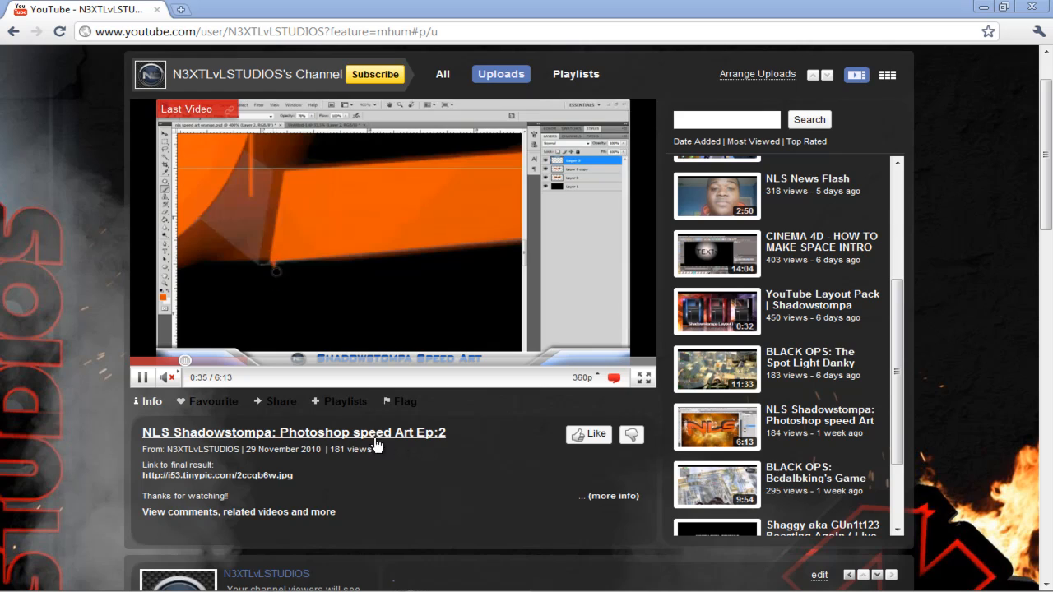
Step: Pause the Photoshop speed art video, view its lower-third banner in full screen, and close the browser
left_click(143, 379)
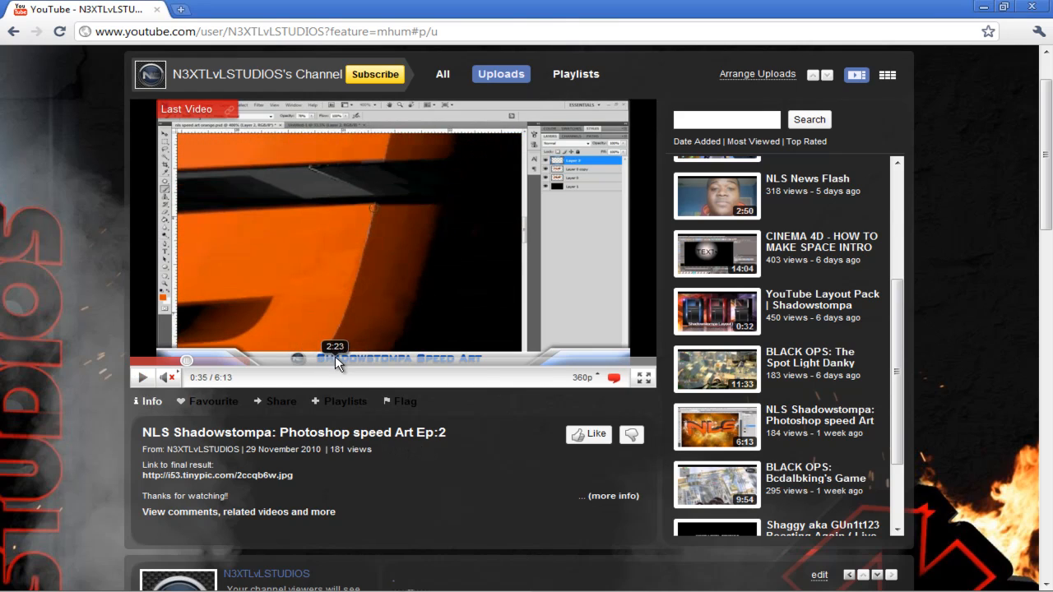
left_click(644, 379)
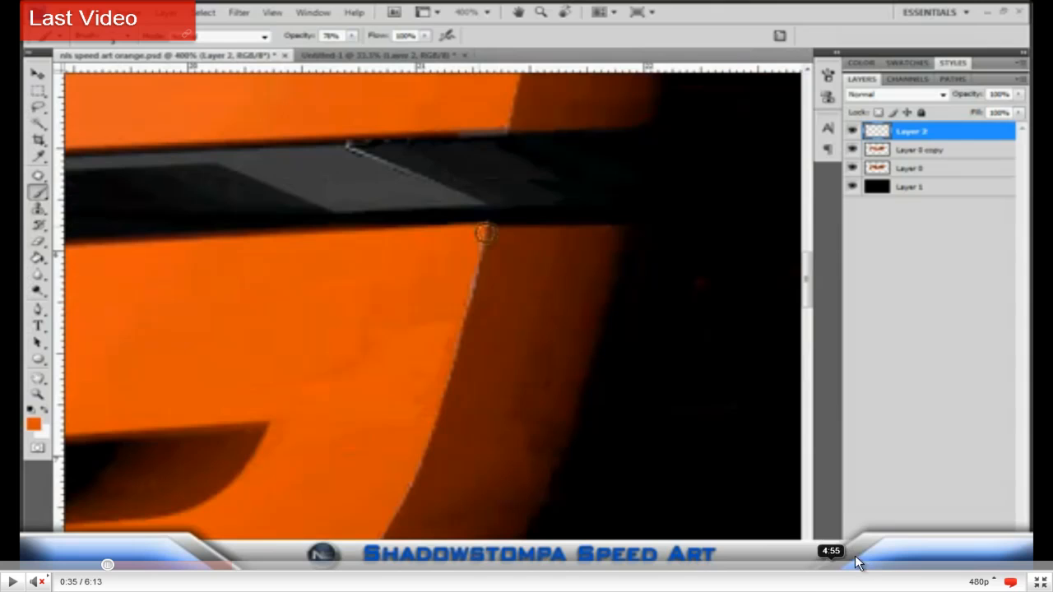
left_click(1043, 581)
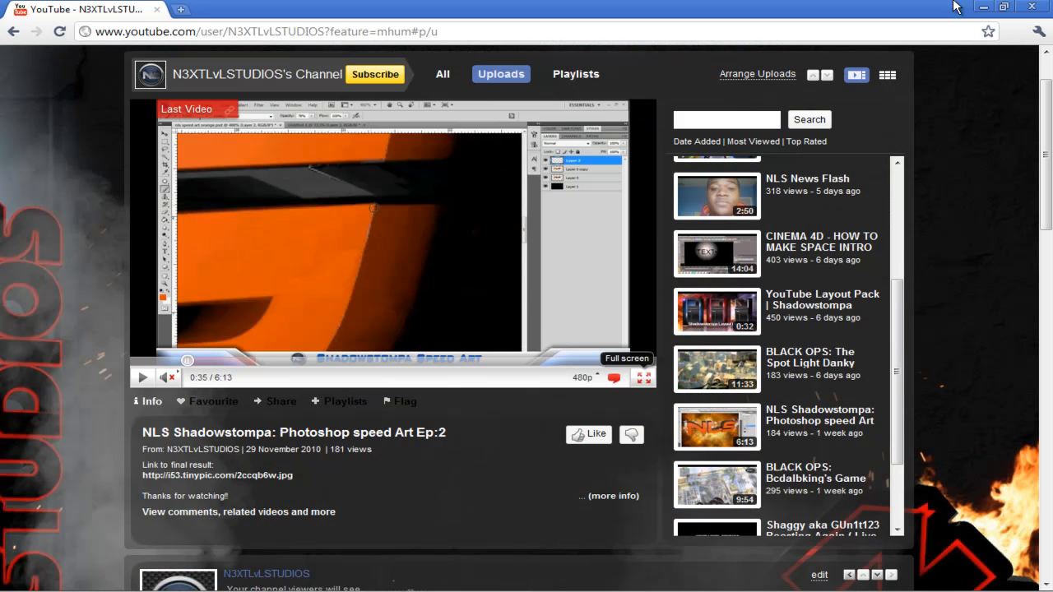
left_click(1036, 7)
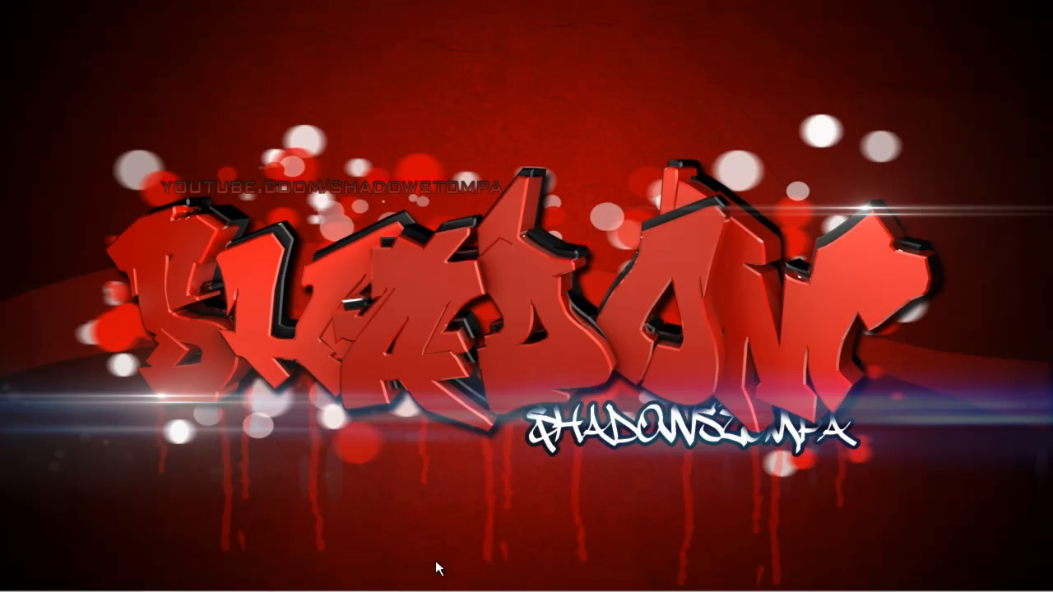
Step: Switch to Photoshop and create a new 1280 × 720 pixel RGB document at 72 pixels/inch with a transparent background
mouse_move(361, 578)
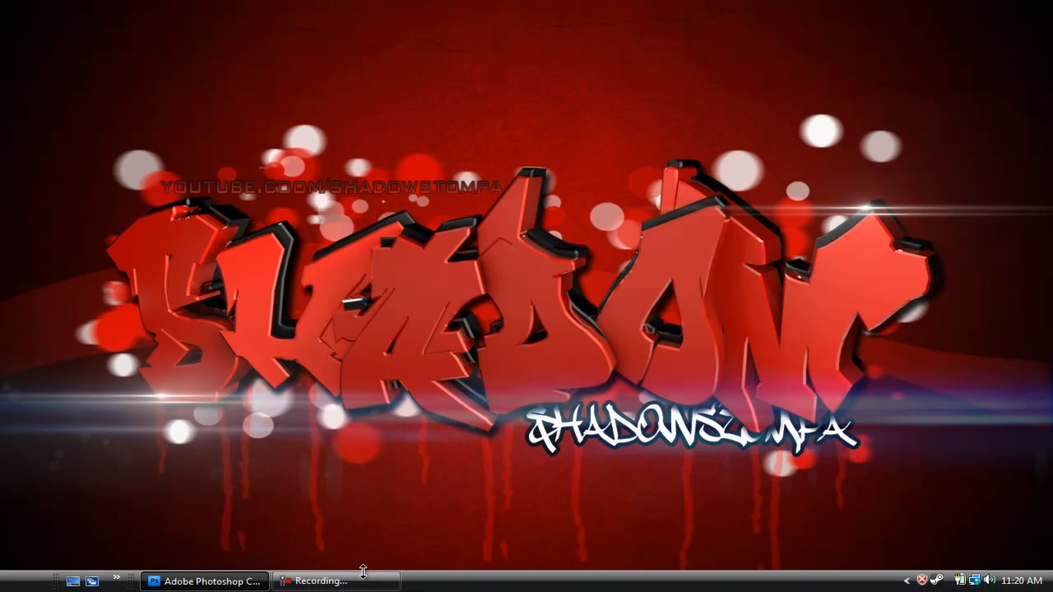
left_click(231, 586)
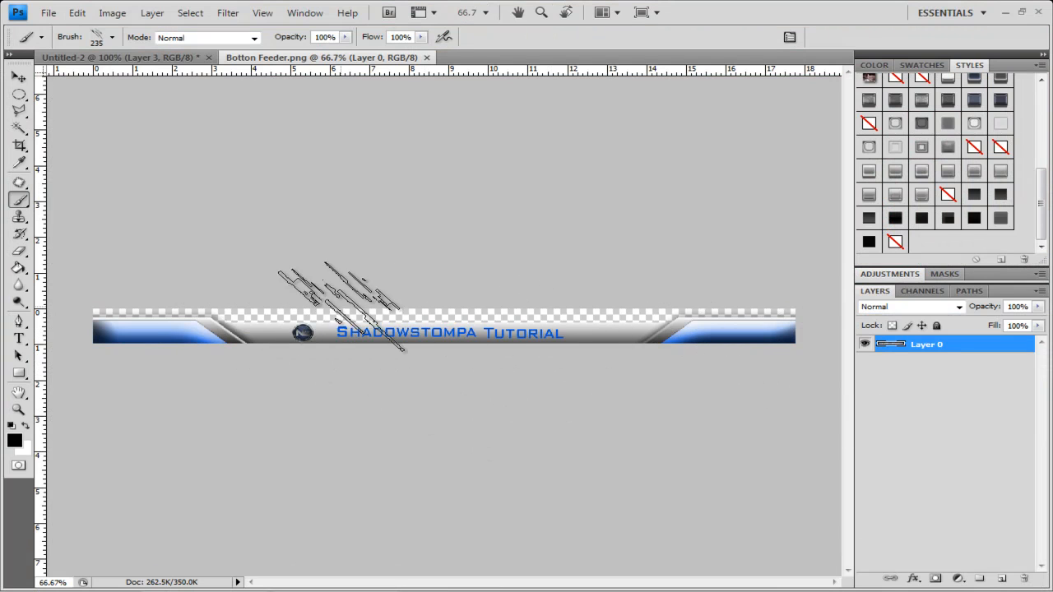
left_click(129, 58)
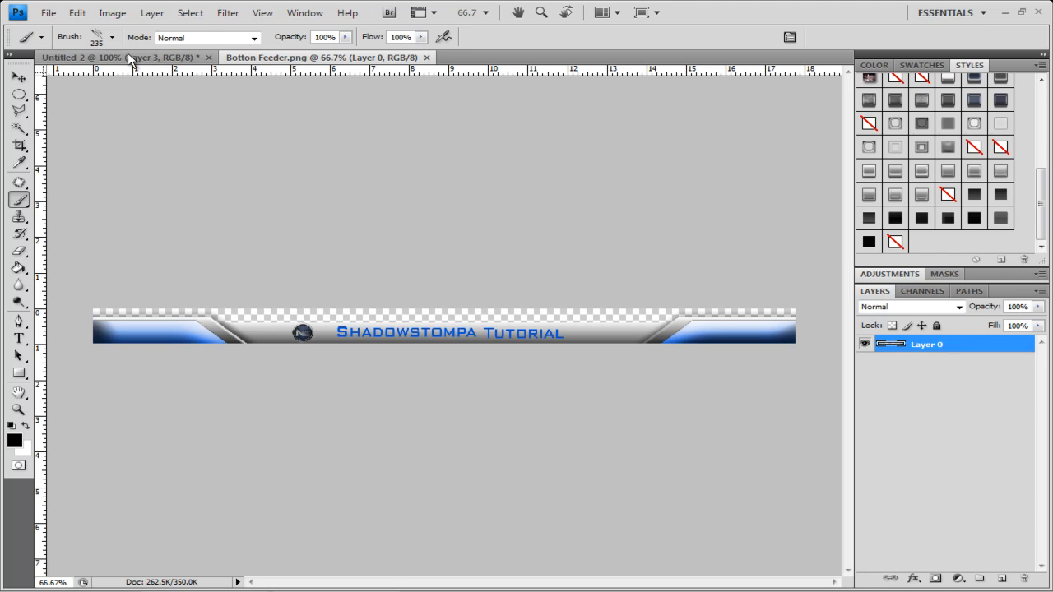
left_click(289, 58)
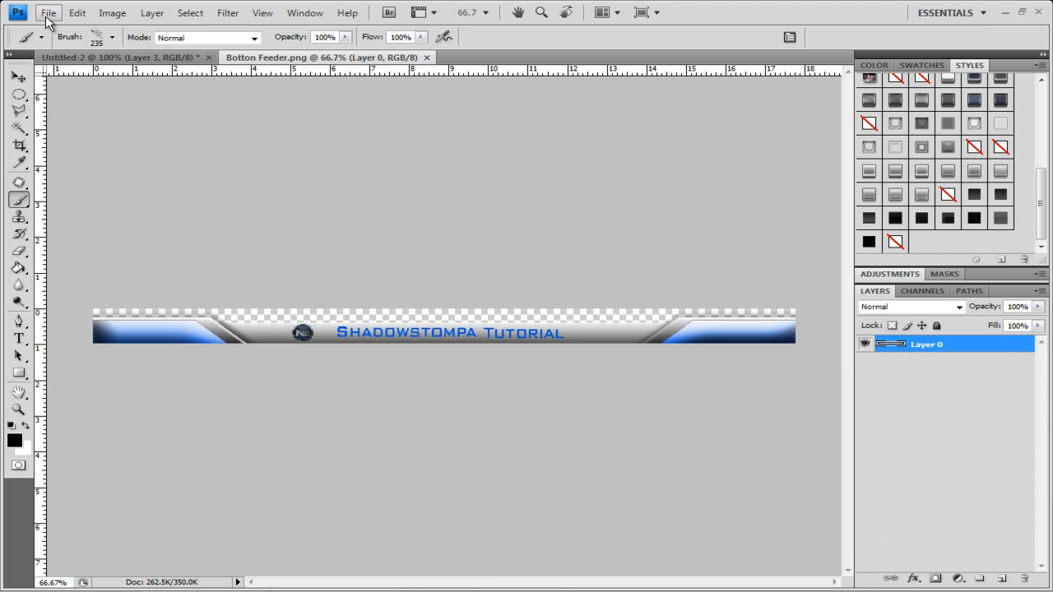
left_click(47, 13)
left_click(61, 31)
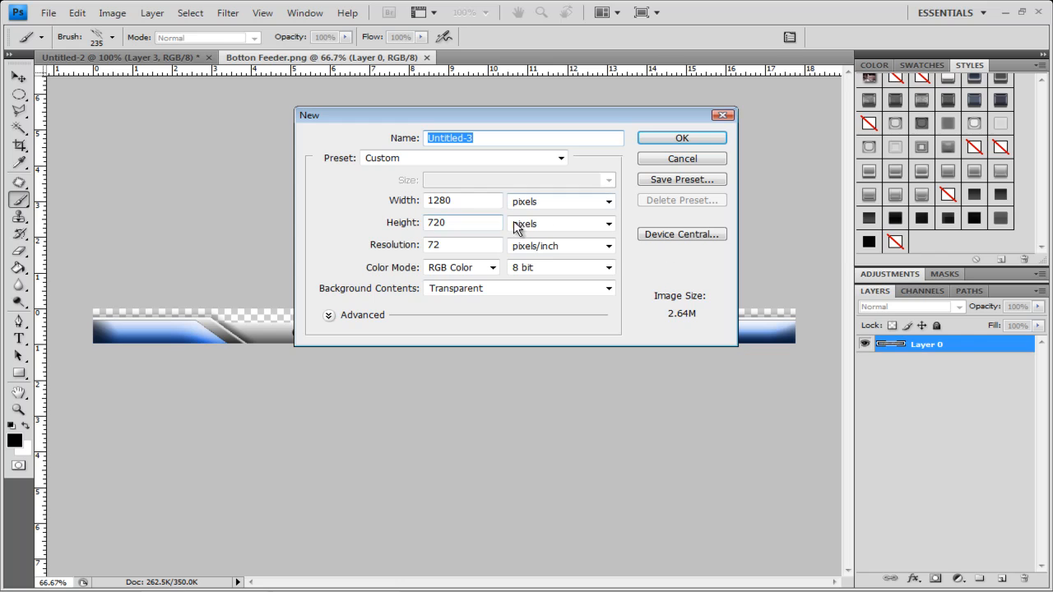
left_click(686, 140)
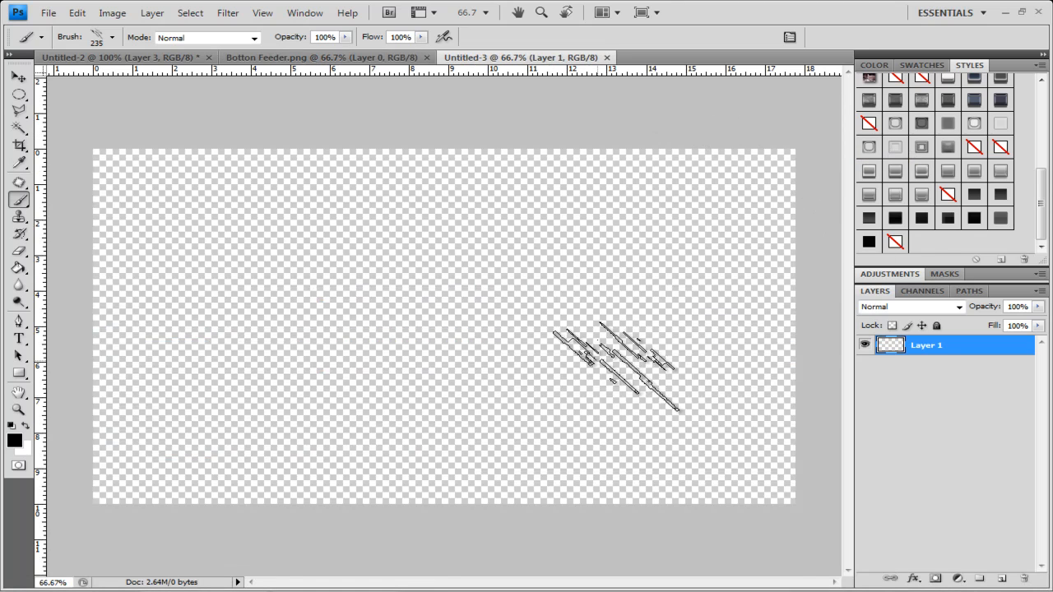
Step: Add a new layer above Layer 1 and fill Layer 1 with black
left_click(19, 322)
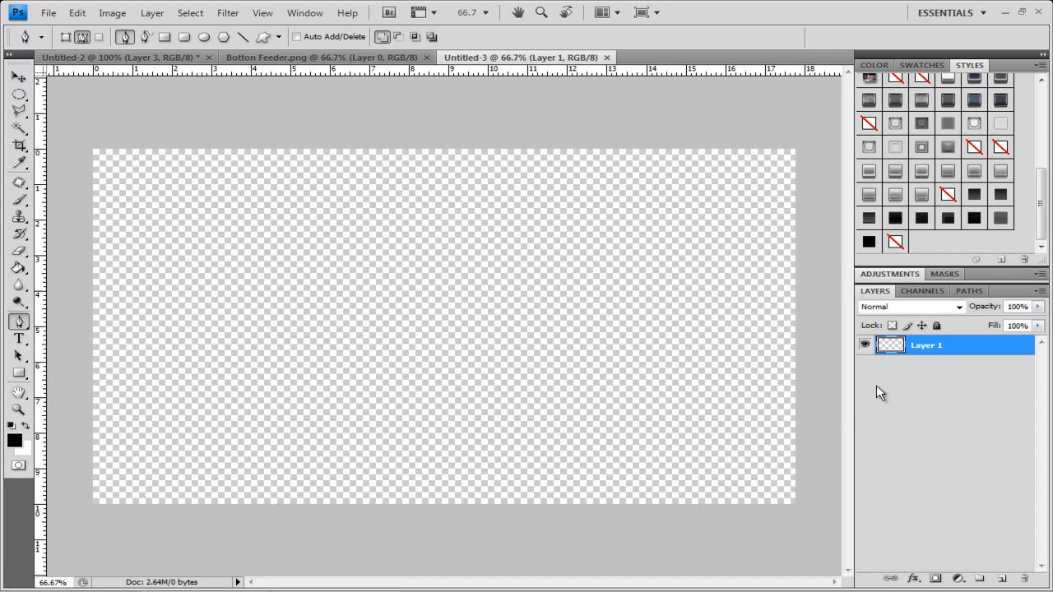
left_click(1002, 578)
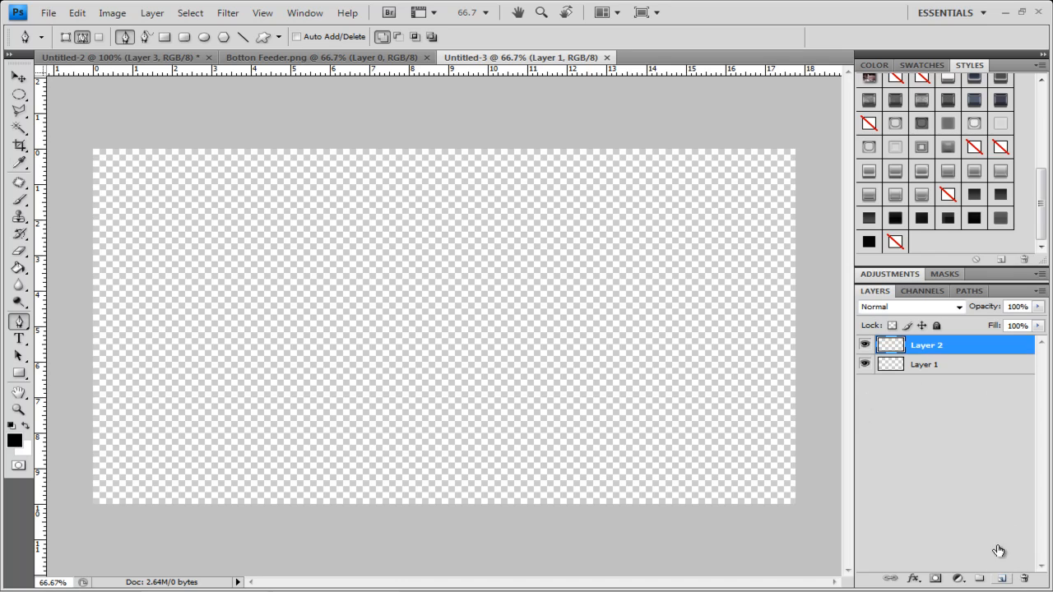
left_click(964, 368)
key("g")
left_click(419, 327)
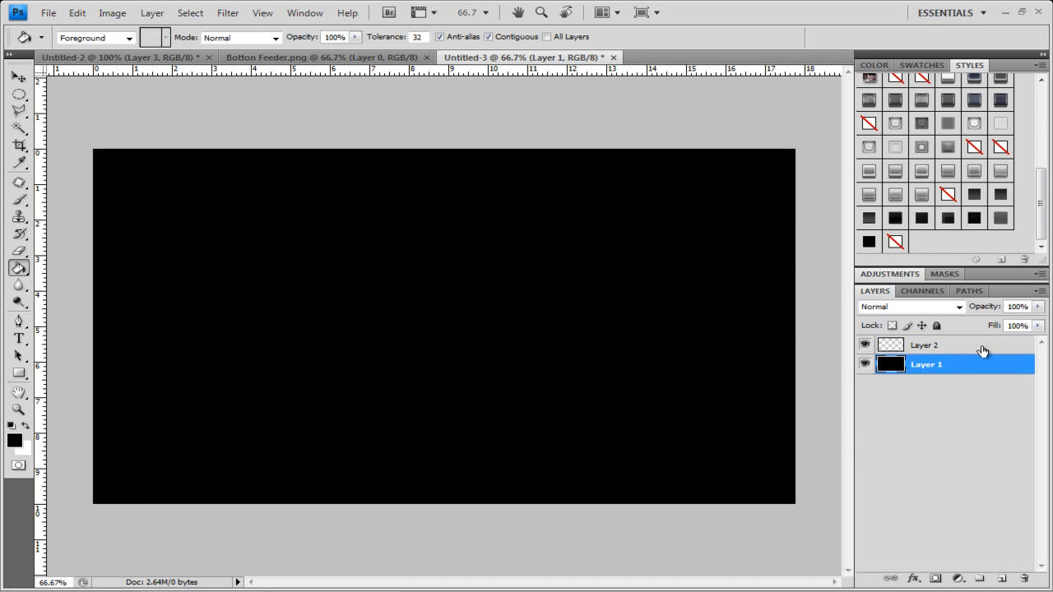
Step: On Layer 2, draw a closed Pen path around a low strip along the canvas's lower-left edge, with its right end slanting down past the bottom
left_click(983, 351)
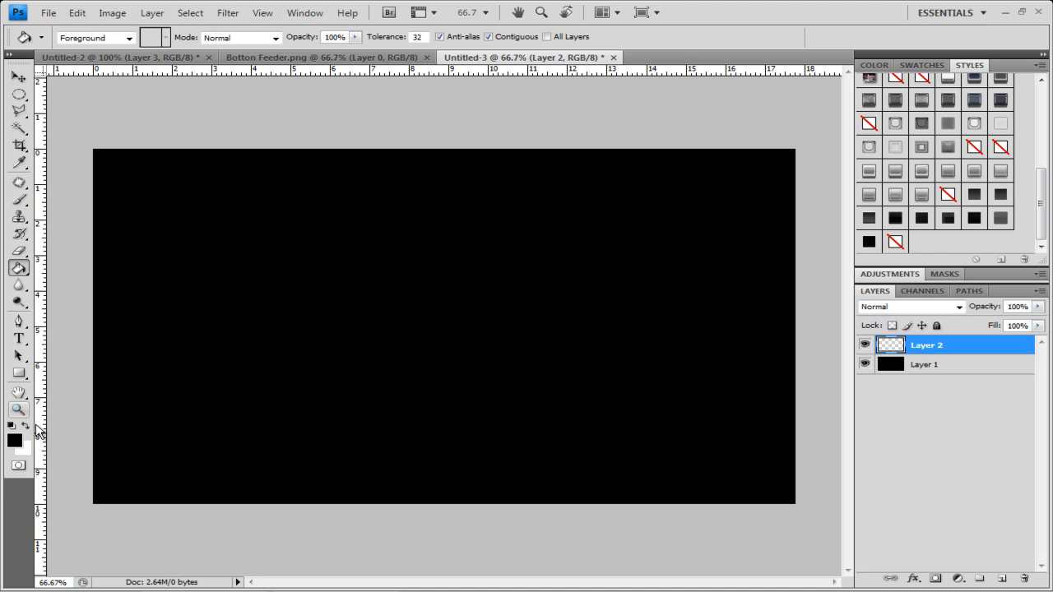
left_click(20, 324)
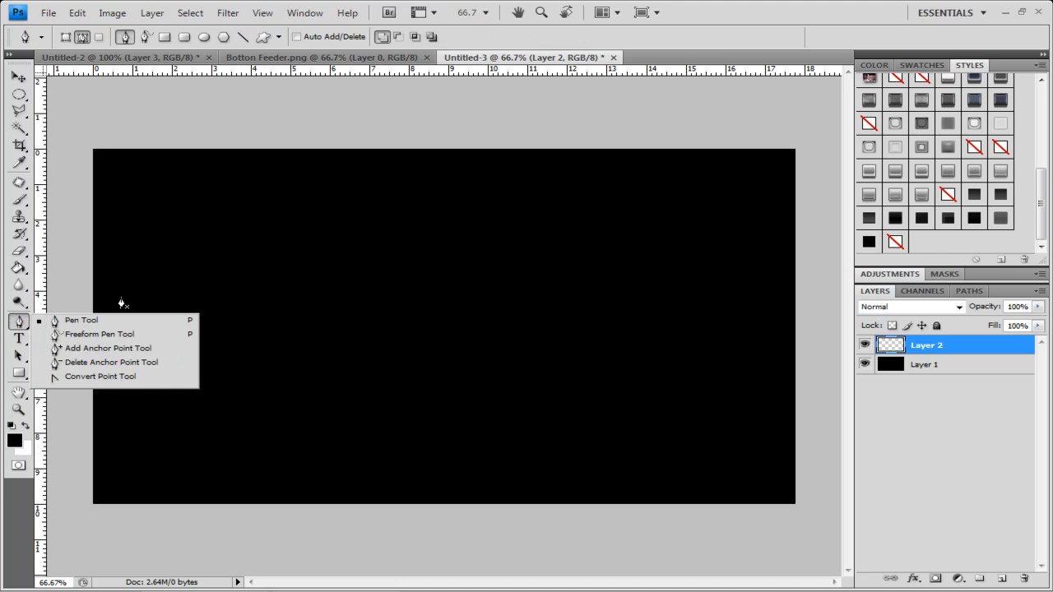
left_click(88, 40)
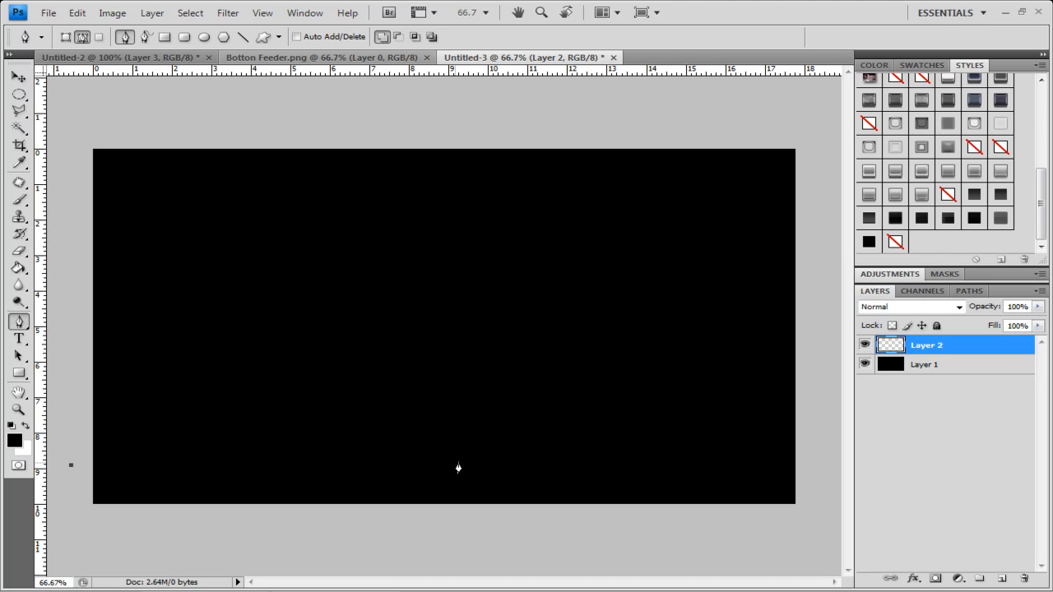
left_click(475, 465)
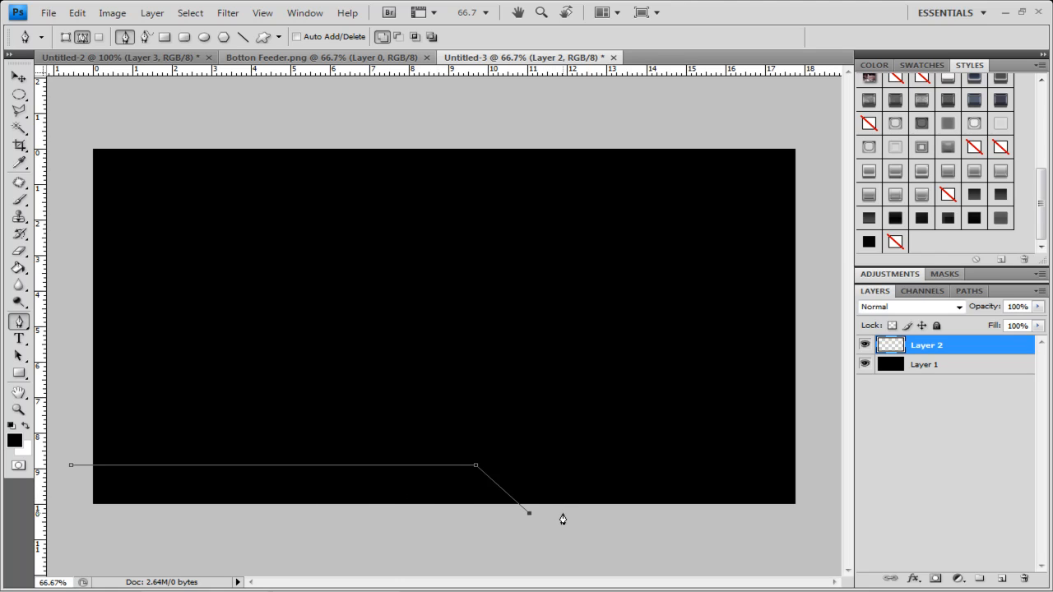
key("ctrl+z")
key("ctrl+z")
left_click(584, 516)
left_click(70, 526)
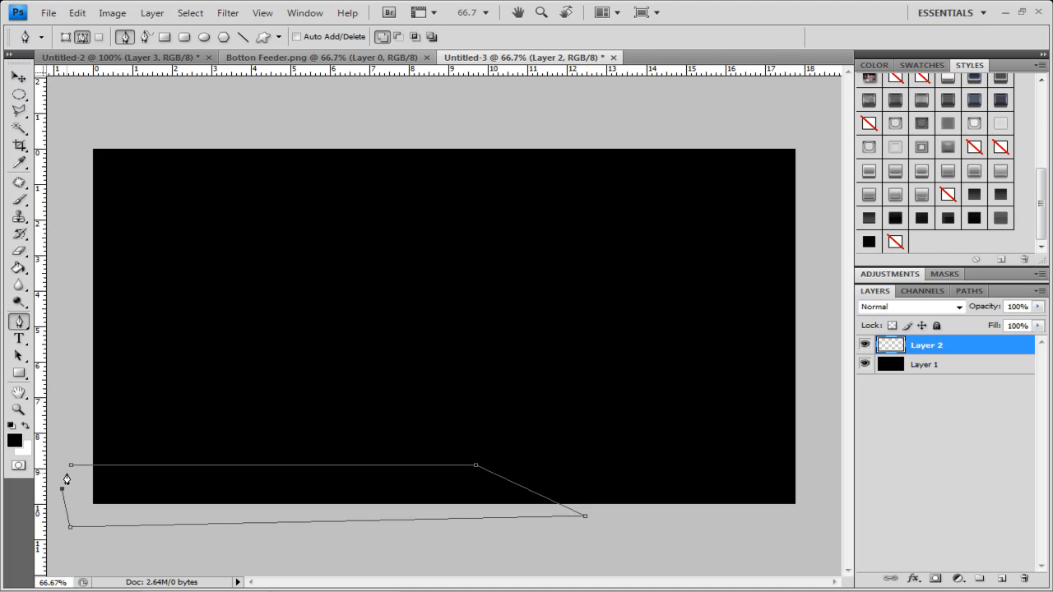
left_click(71, 465)
Step: Convert the path to a new anti-aliased selection with 0 pixels feather, fill it with white, and deselect
right_click(297, 493)
left_click(397, 399)
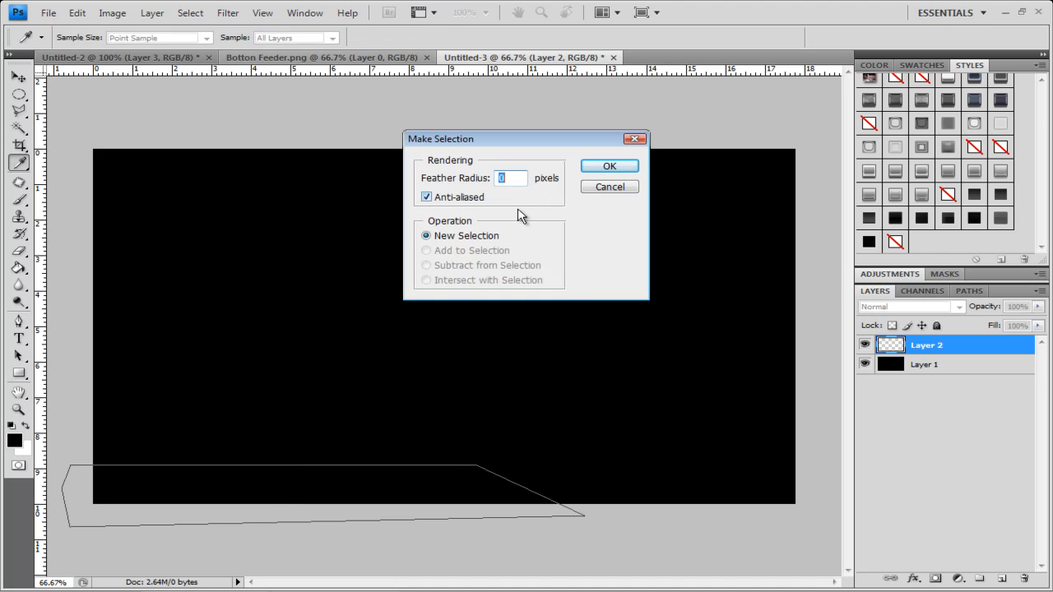
left_click(609, 167)
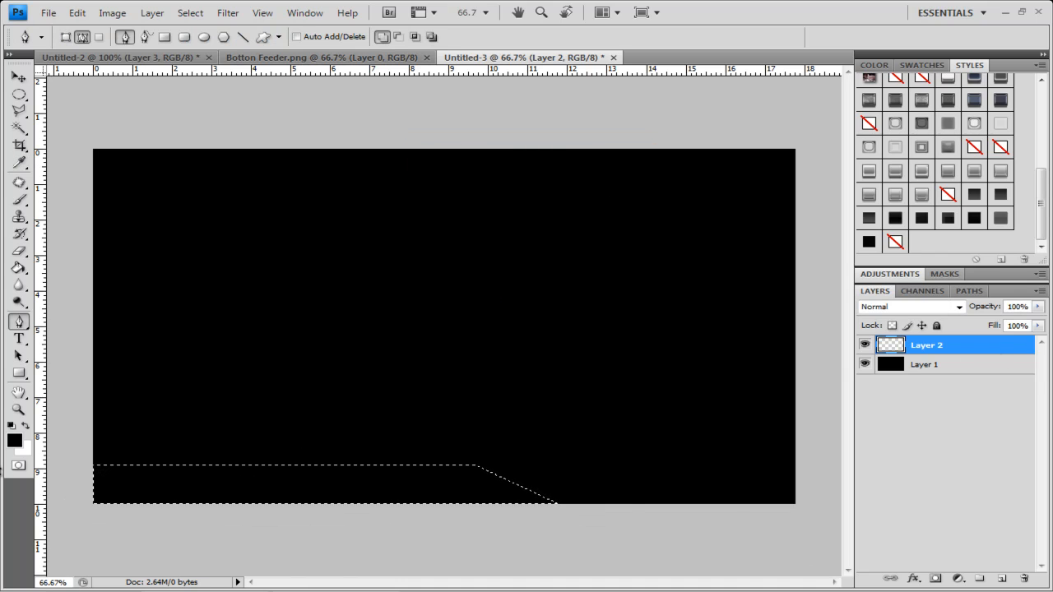
left_click(26, 425)
left_click(19, 268)
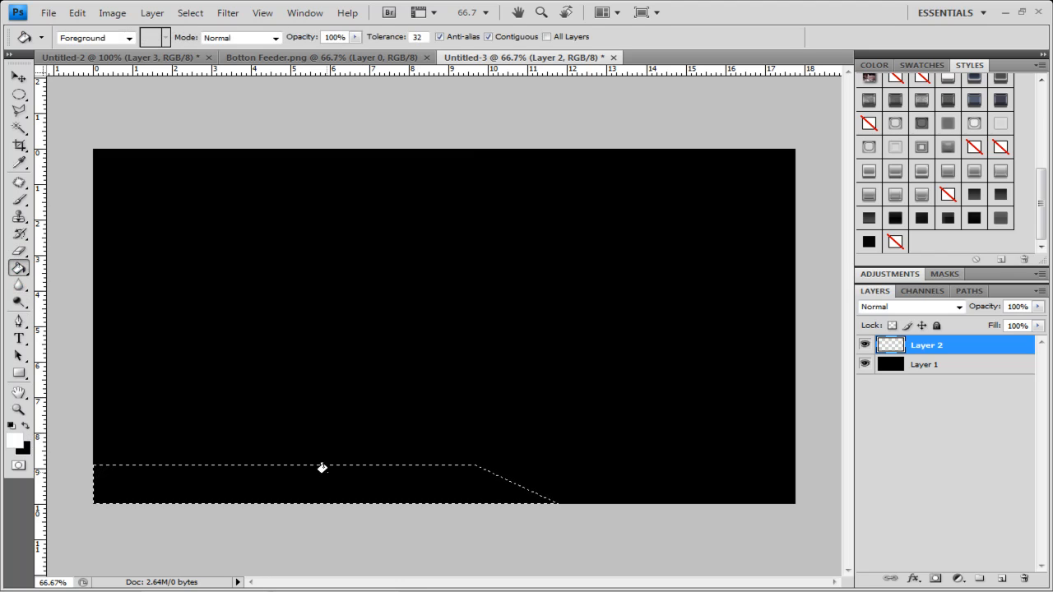
left_click(321, 468)
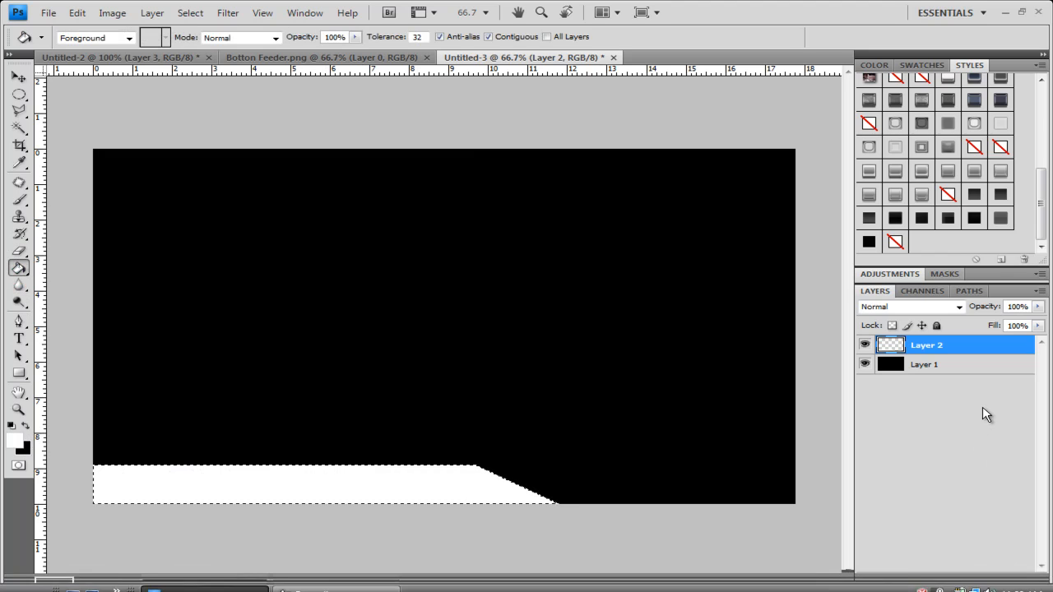
key("ctrl+d")
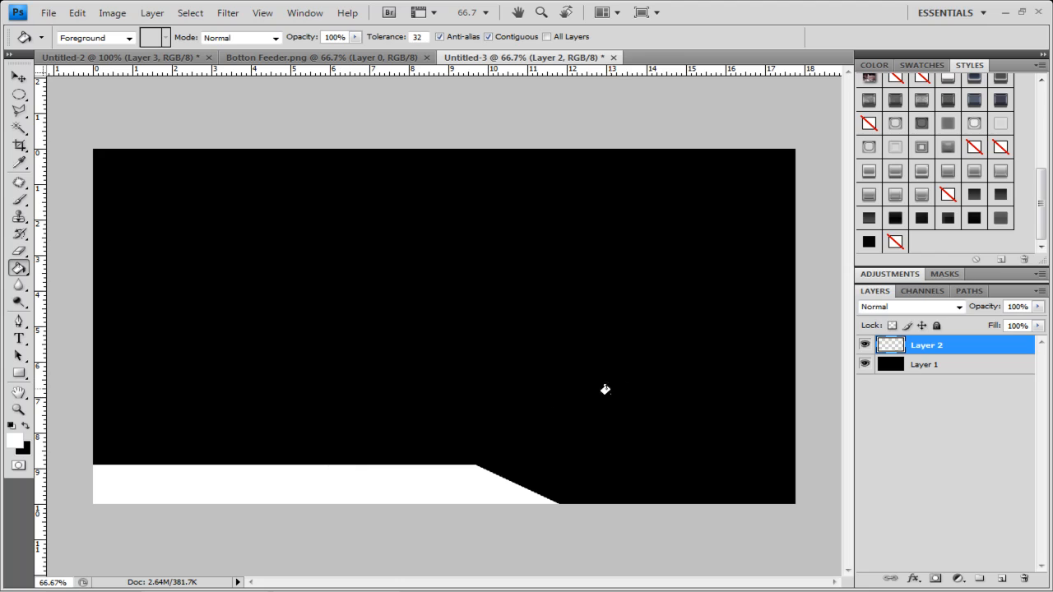
Step: Apply a Color Overlay to the strip on Layer 2 using dark blue 001b6a
left_click(914, 580)
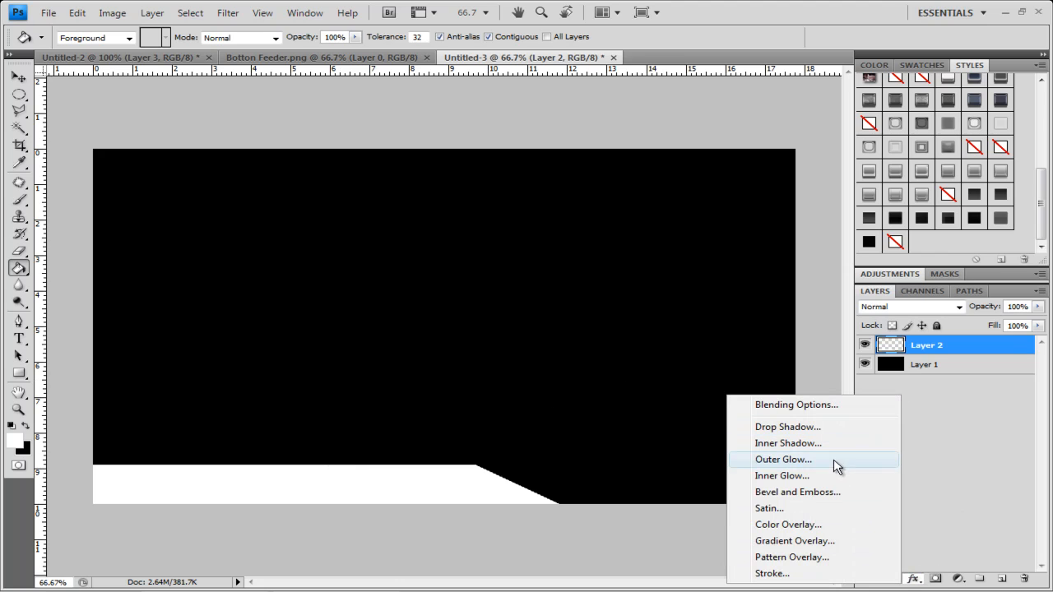
left_click(784, 526)
left_click(807, 269)
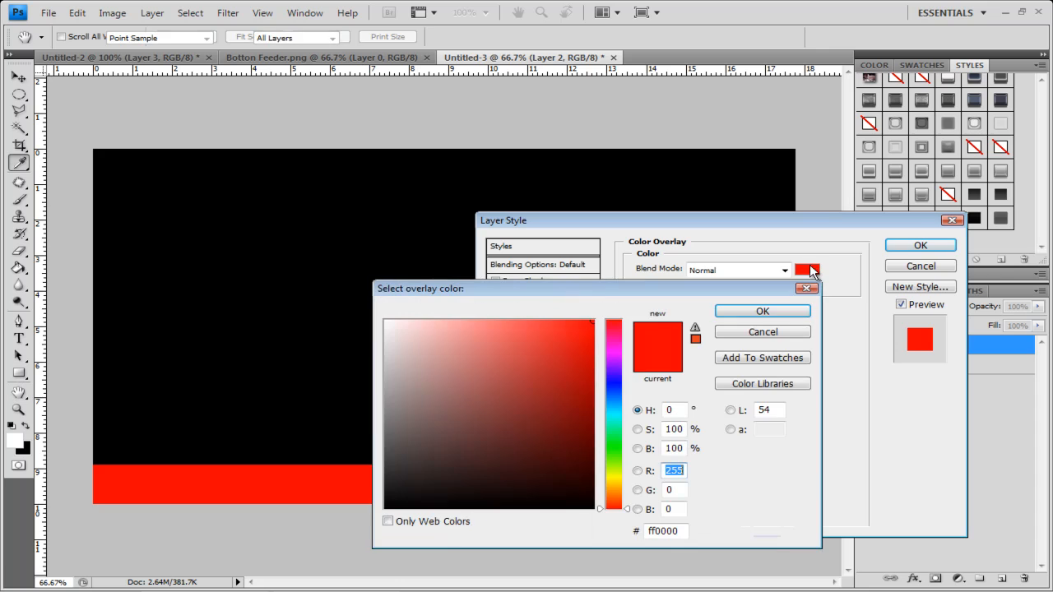
left_click_drag(604, 418, 611, 392)
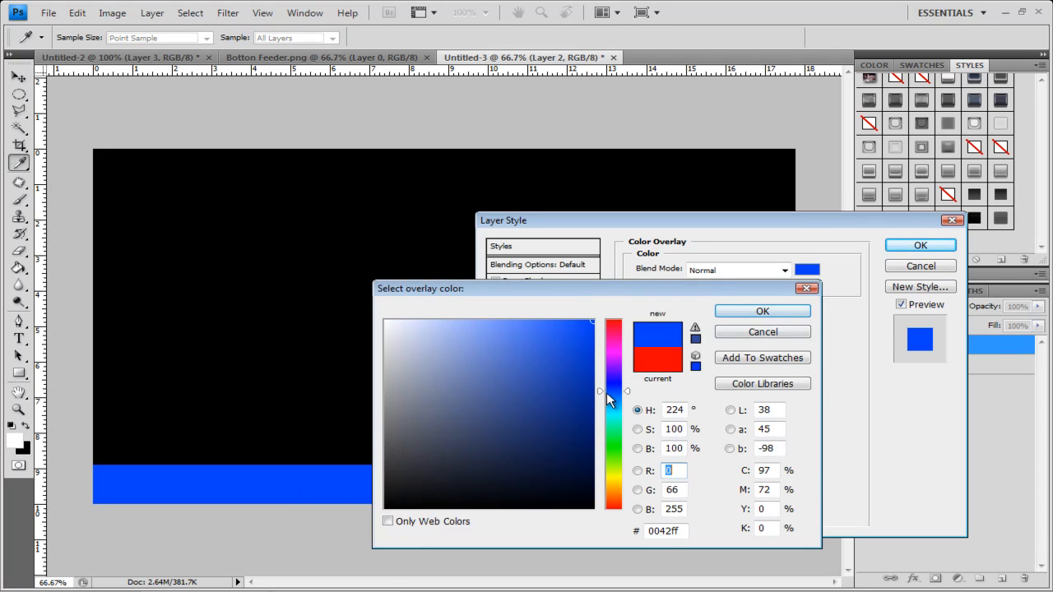
mouse_move(569, 358)
left_mouse_down()
mouse_move(592, 394)
mouse_move(595, 447)
mouse_move(593, 430)
left_mouse_up()
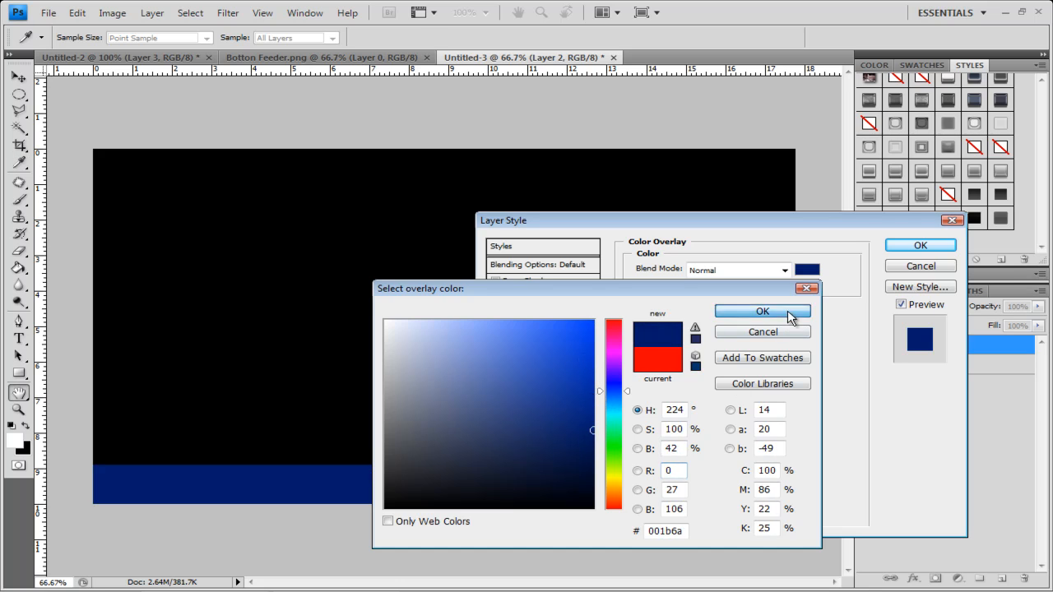
left_click(788, 317)
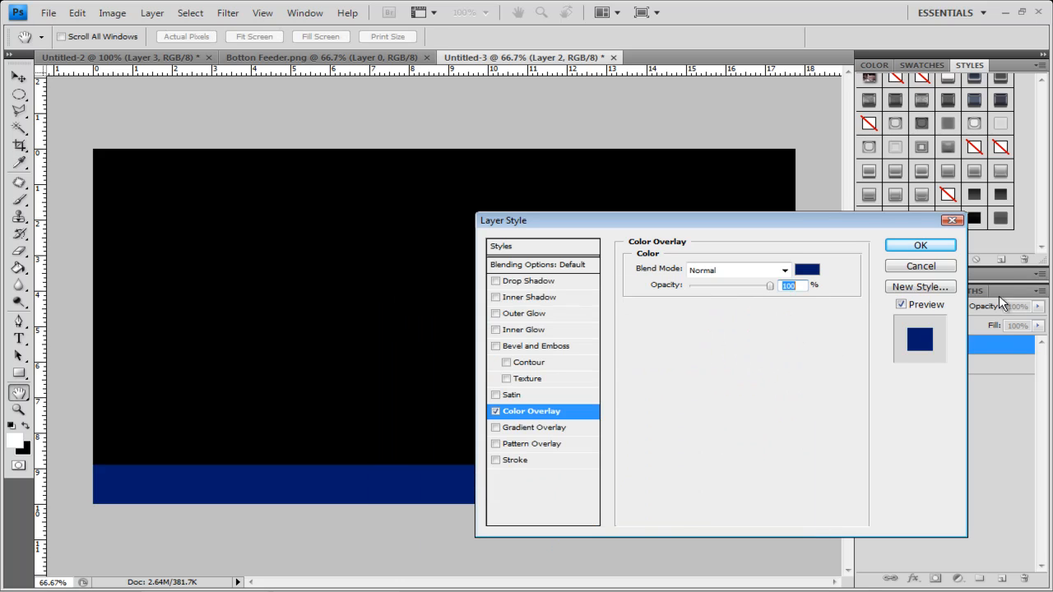
Step: Enable Bevel and Emboss on the strip with the Inner Bevel style and a depth of 847%
left_click(498, 346)
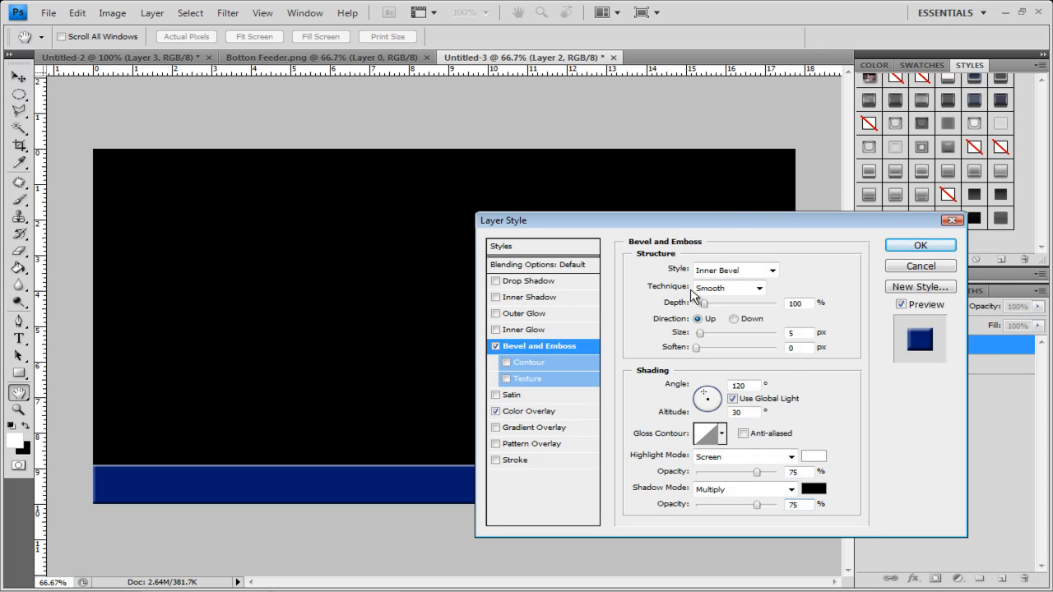
left_click_drag(719, 227, 555, 93)
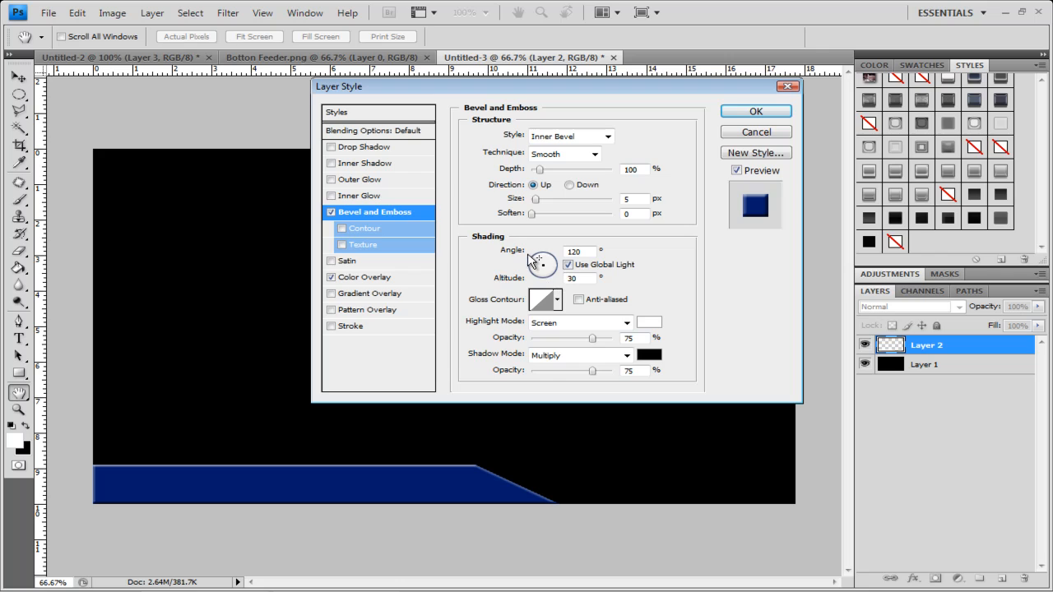
left_click_drag(540, 169, 601, 181)
left_click(602, 142)
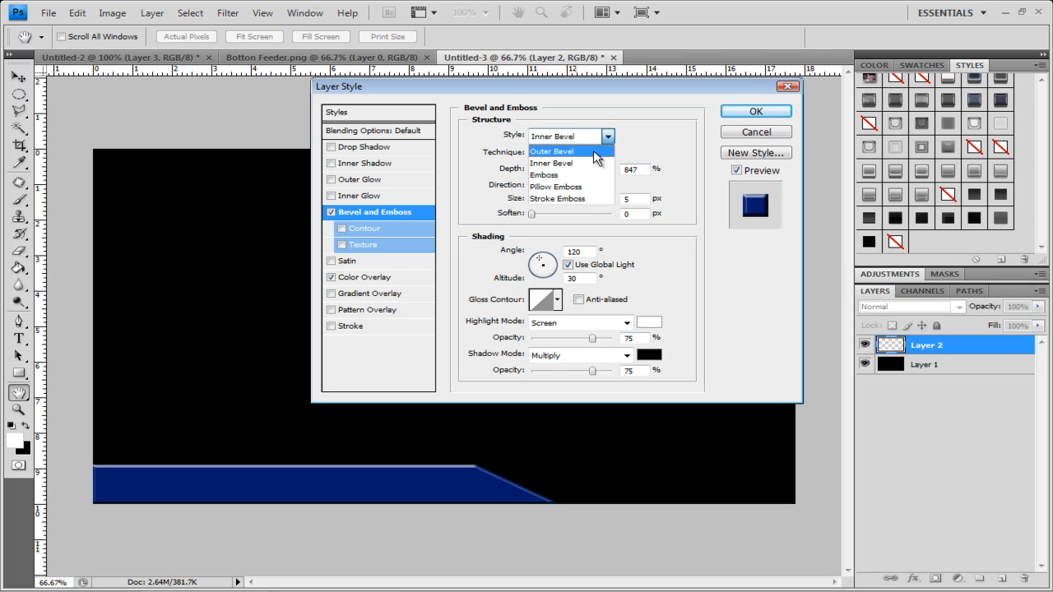
left_click(598, 146)
left_click(604, 142)
left_click(580, 165)
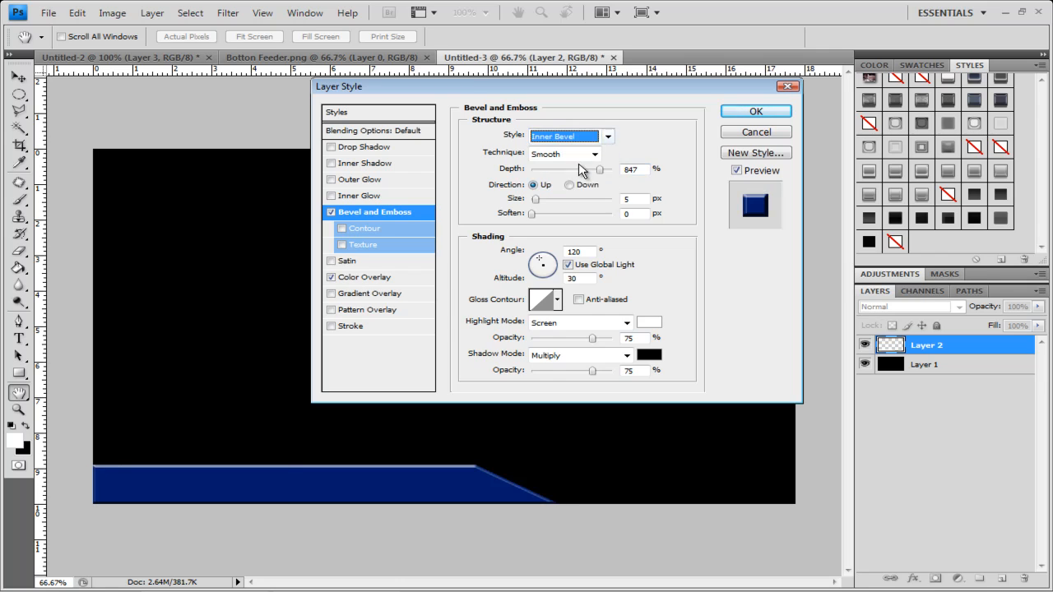
Step: Set the bevel's size to 27 px and soften to 16 px, compare the Down direction, and keep Up
left_click_drag(534, 199, 793, 249)
left_click_drag(549, 200, 546, 210)
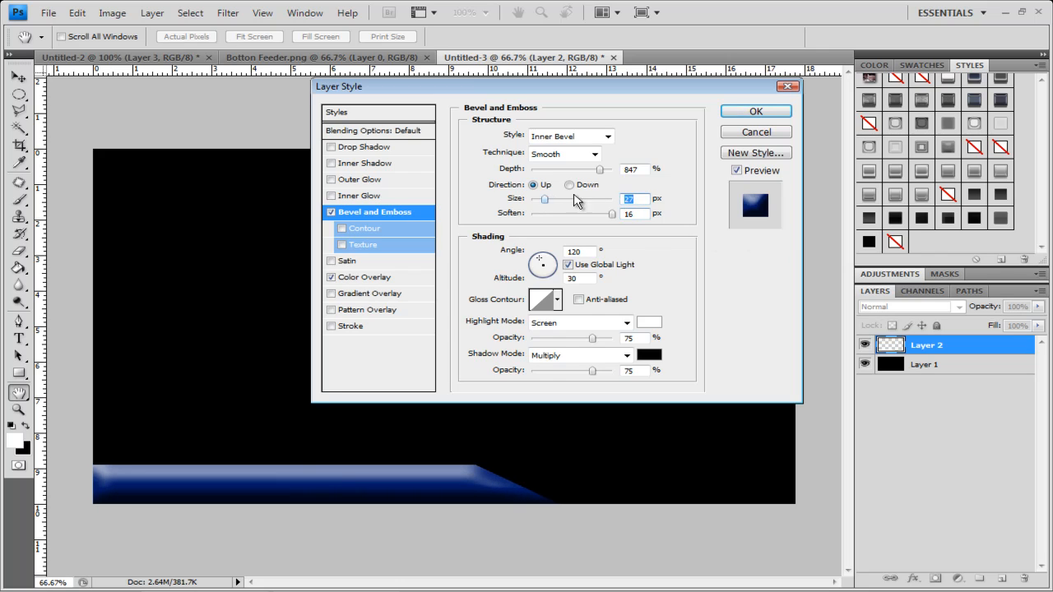
left_click(569, 184)
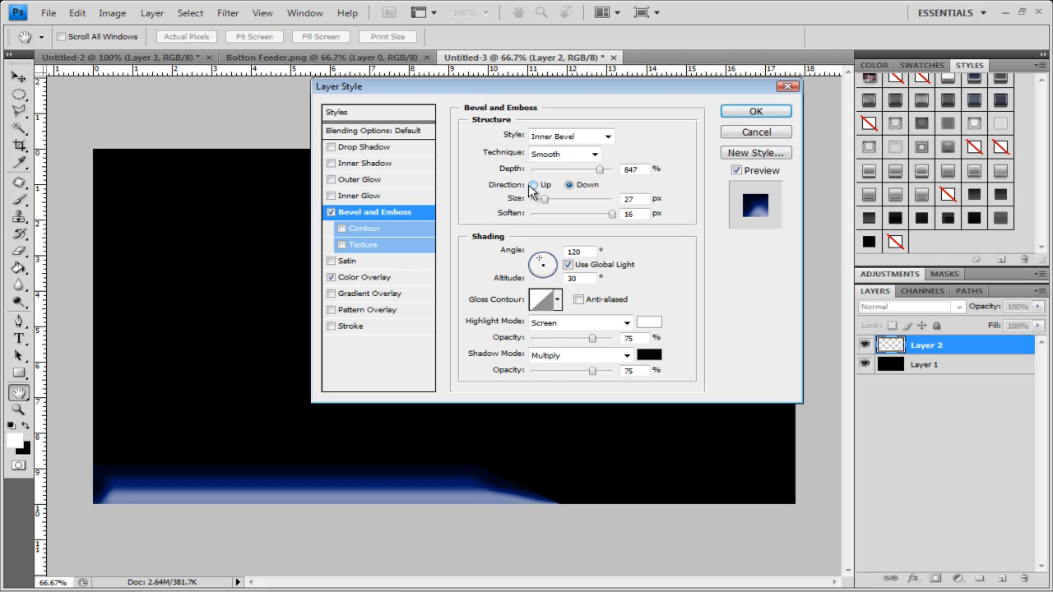
left_click(532, 185)
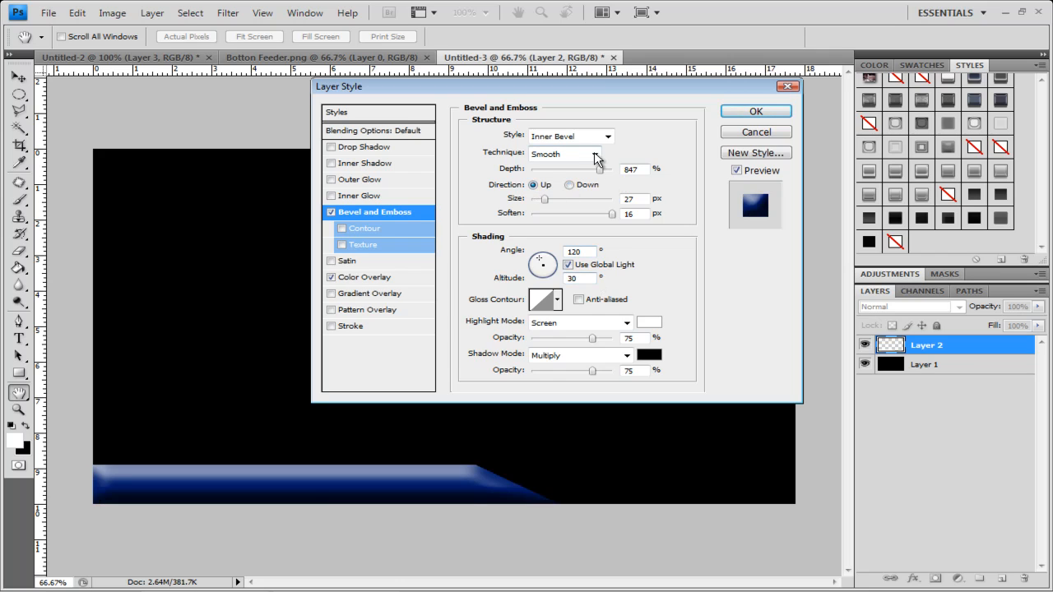
Step: Try the Chisel Hard and Chisel Soft bevel techniques on the strip and keep Smooth
left_click(595, 154)
left_click(588, 181)
left_click(595, 155)
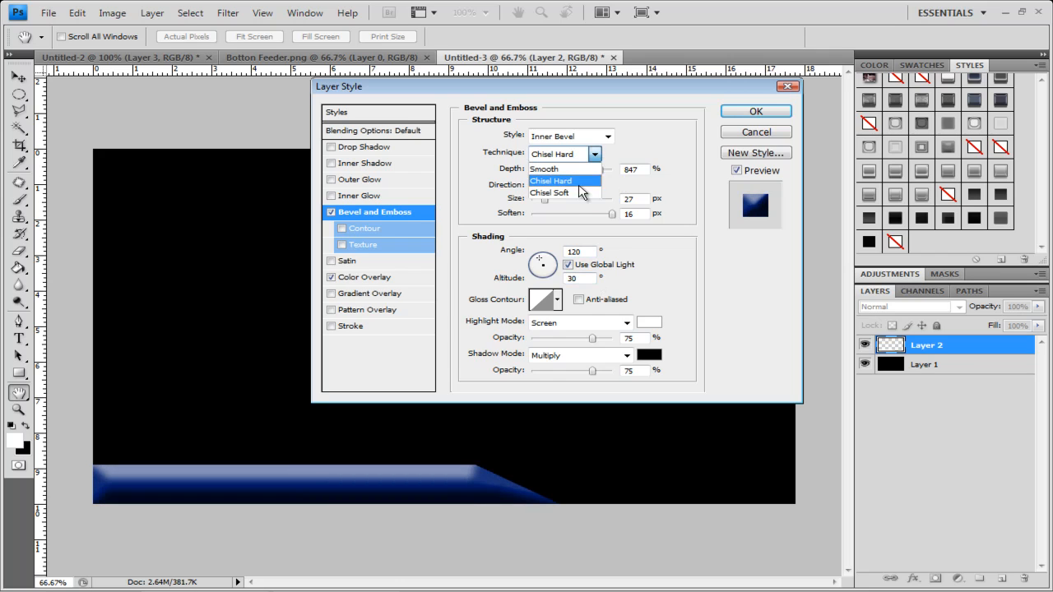
left_click(580, 193)
left_click(594, 155)
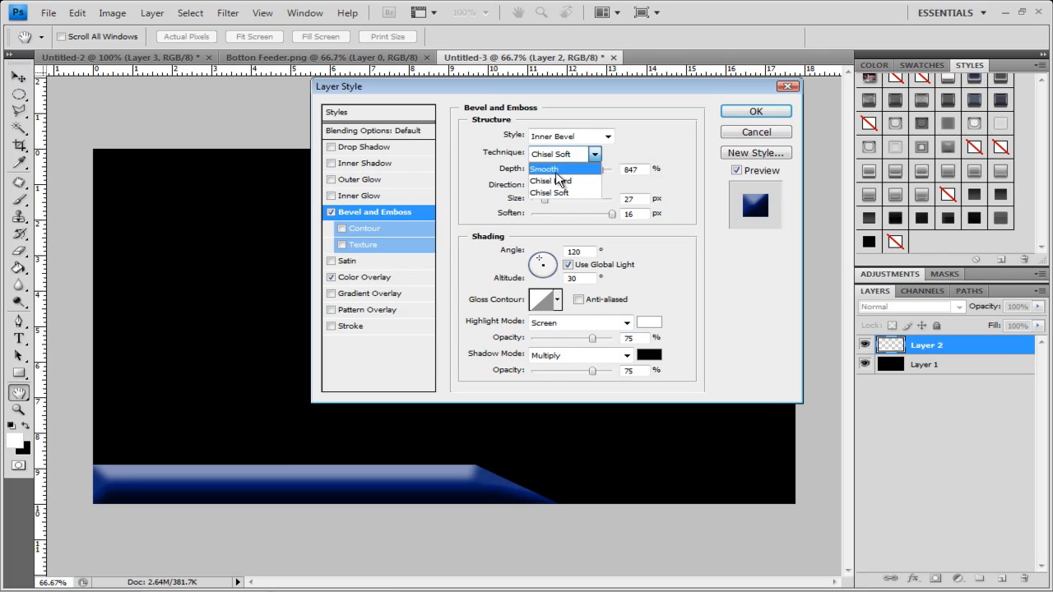
left_click(556, 171)
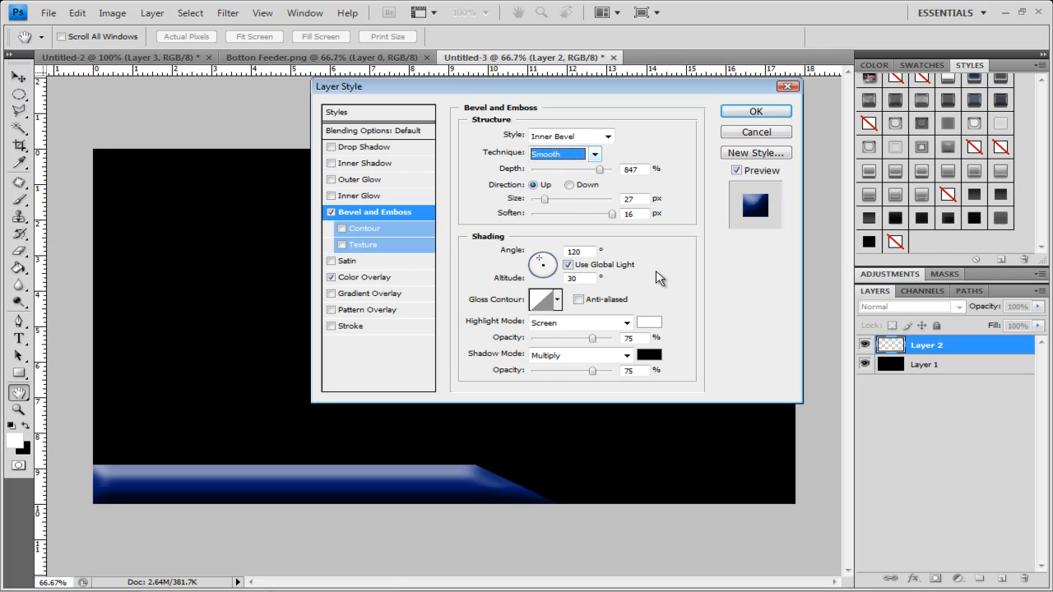
Step: Set the bevel's light angle to 135° and altitude to 0°, and curve its gloss contour through 70% input and 40% output
left_click(569, 265)
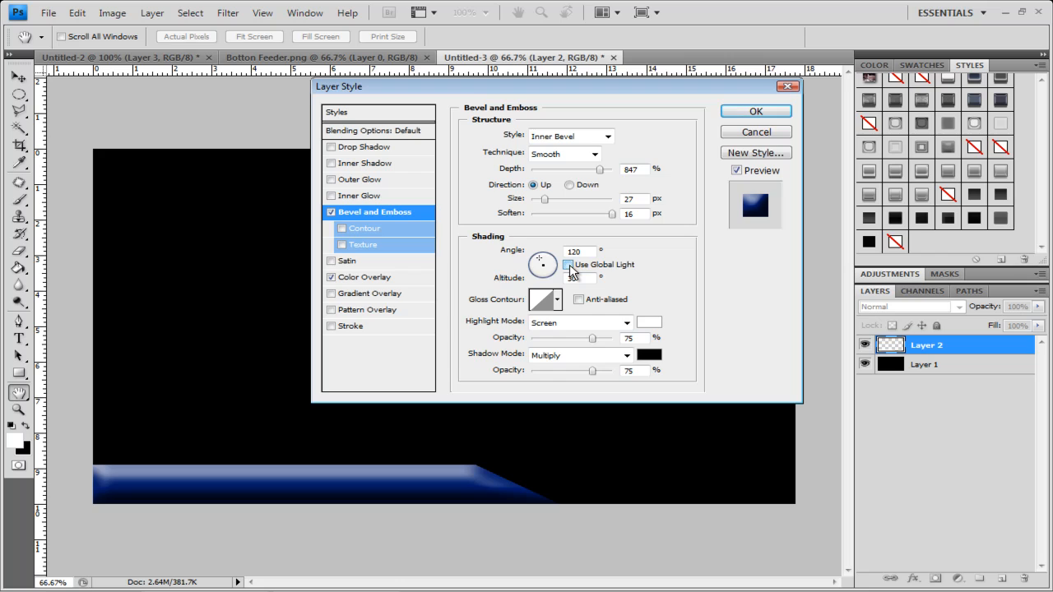
mouse_move(540, 265)
left_mouse_down()
mouse_move(553, 265)
mouse_move(554, 283)
mouse_move(531, 268)
mouse_move(543, 277)
mouse_move(543, 265)
left_mouse_up()
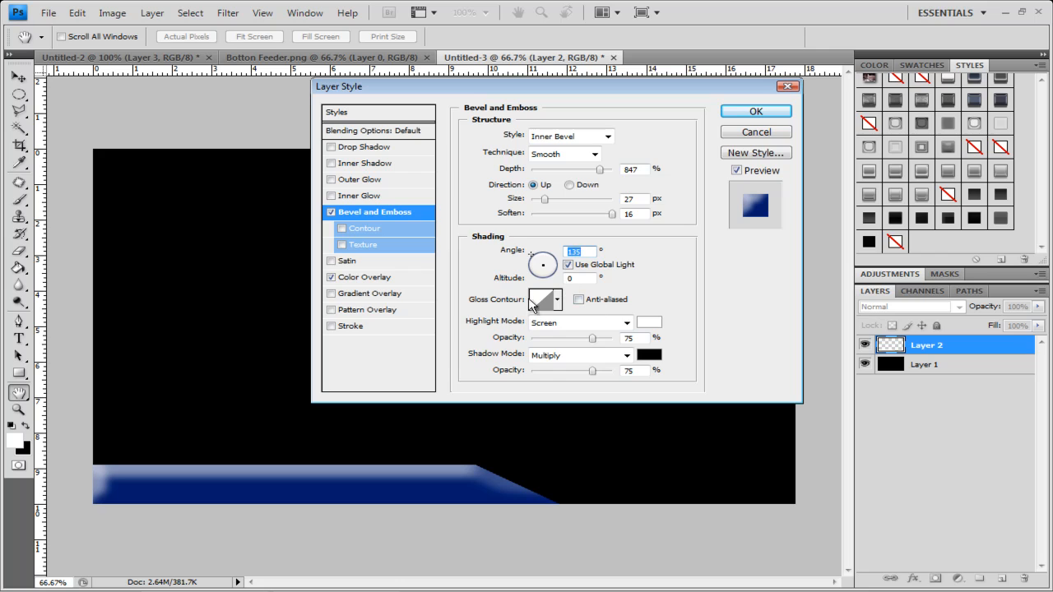
left_click(543, 300)
left_click_drag(485, 231, 517, 239)
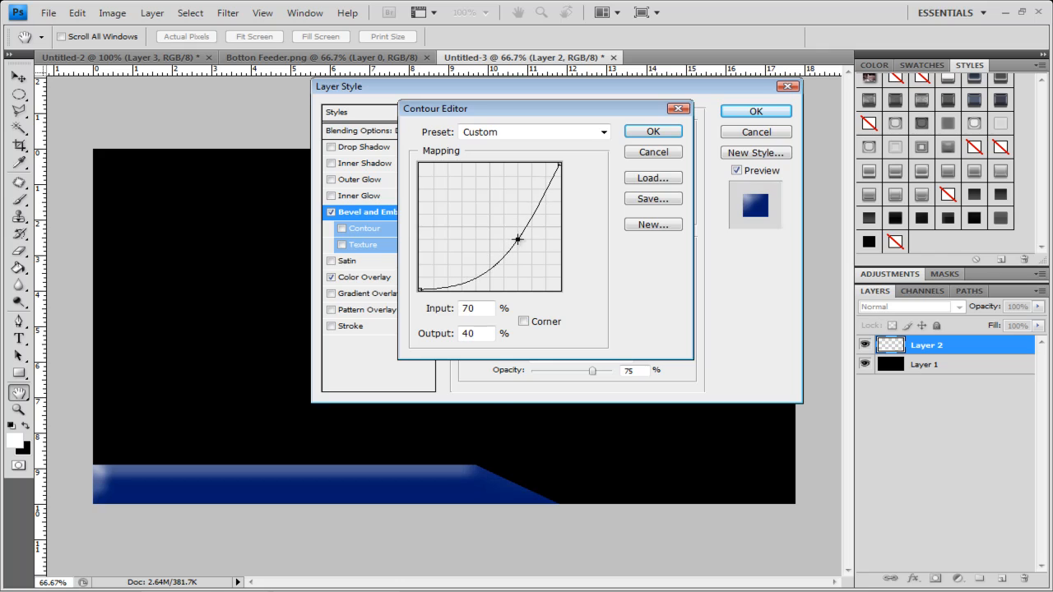
left_click(650, 132)
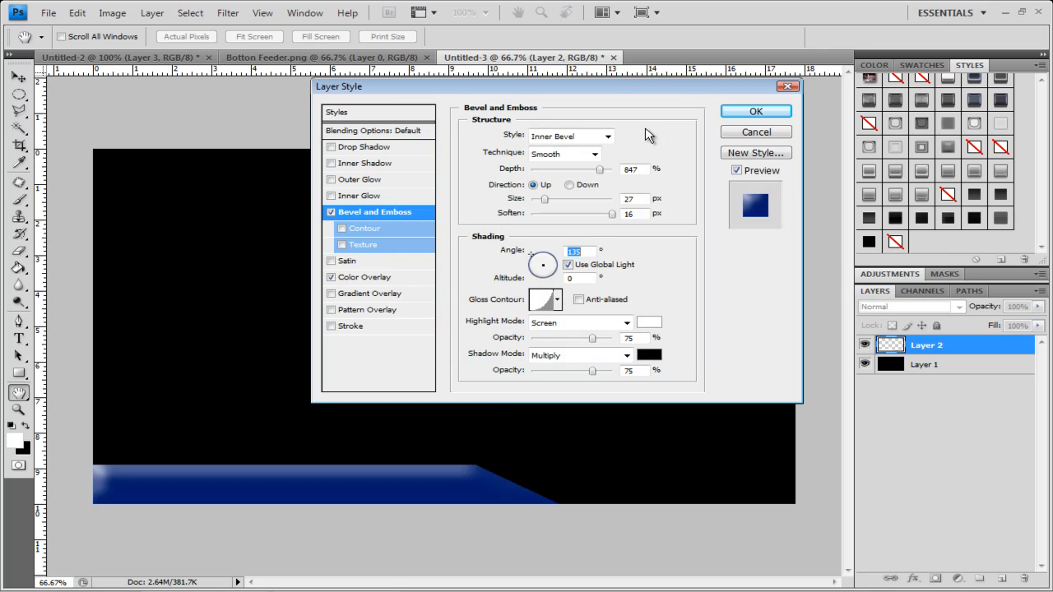
Step: Keep the bevel's highlight mode at Screen, set its highlight opacity to 98%, and adjust the shadow opacity
left_click(627, 321)
left_click(676, 309)
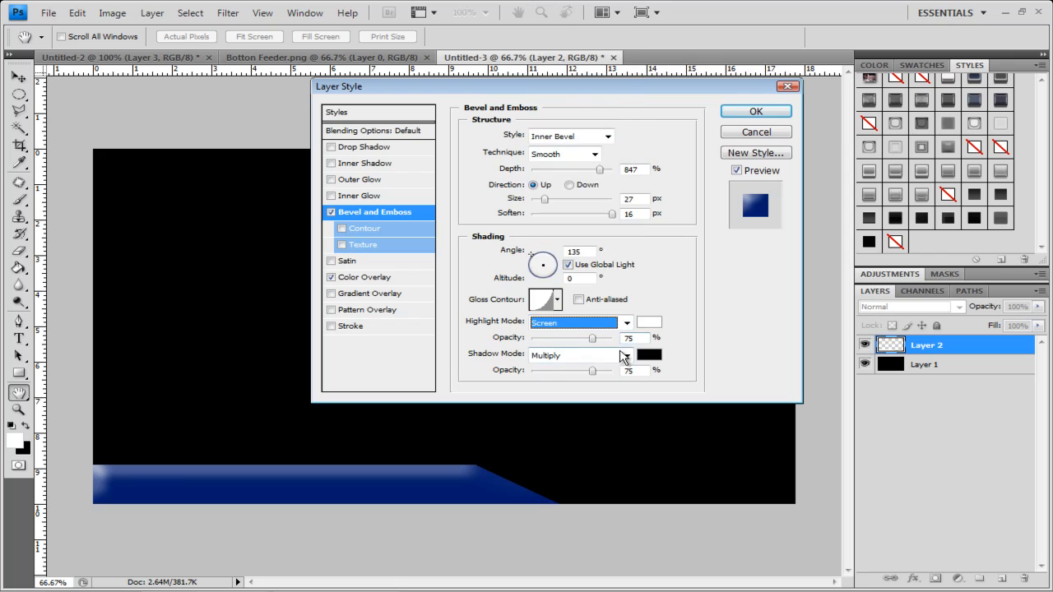
left_click_drag(593, 338, 533, 377)
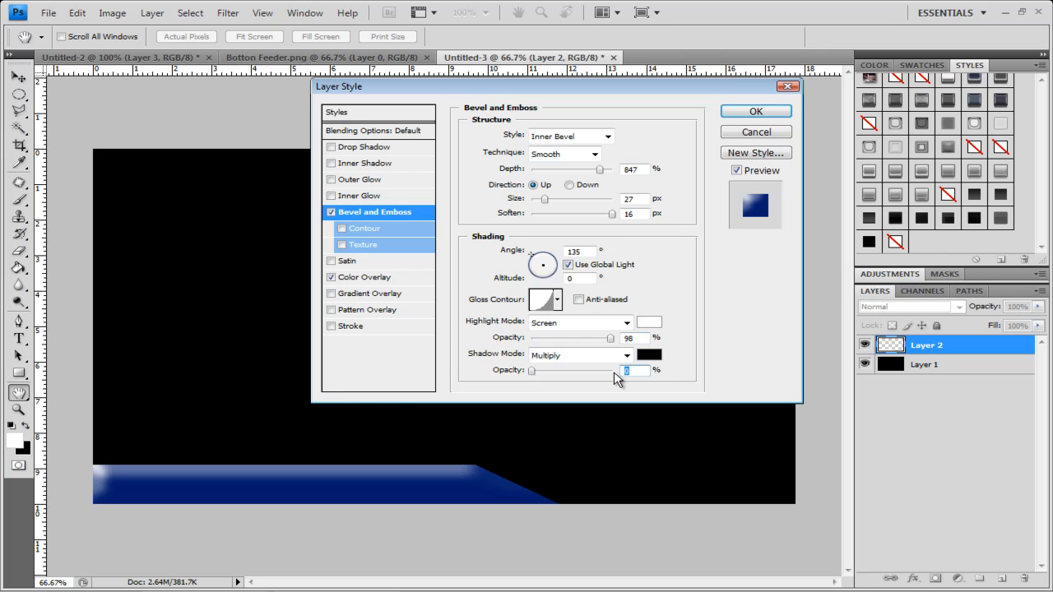
left_click_drag(614, 373, 591, 374)
Step: Add a Drop Shadow and a 3 px black outside Stroke to the strip and apply the layer style
left_click(366, 147)
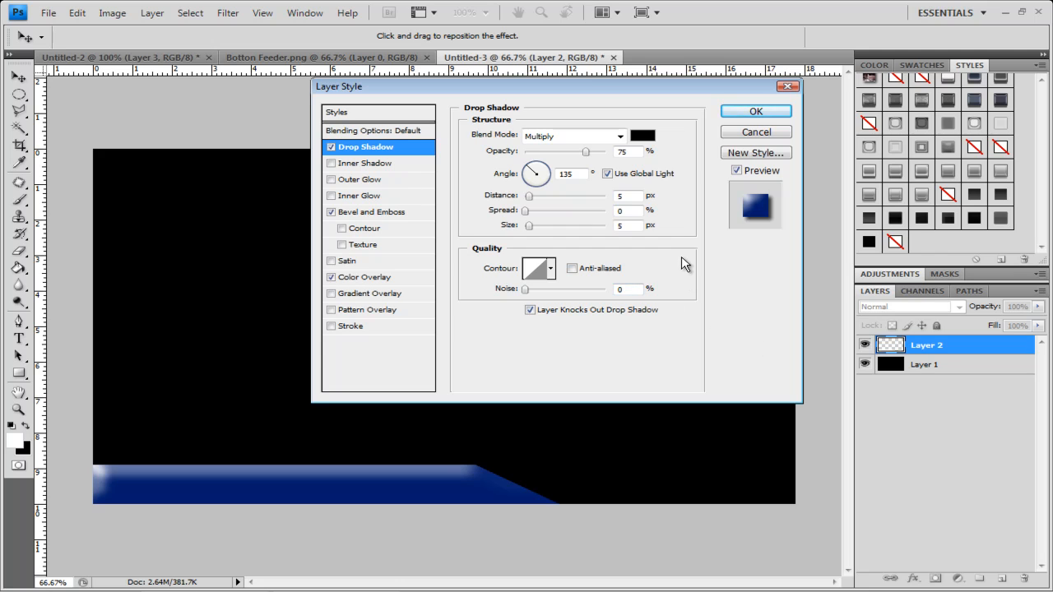
left_click(352, 326)
left_click(527, 134)
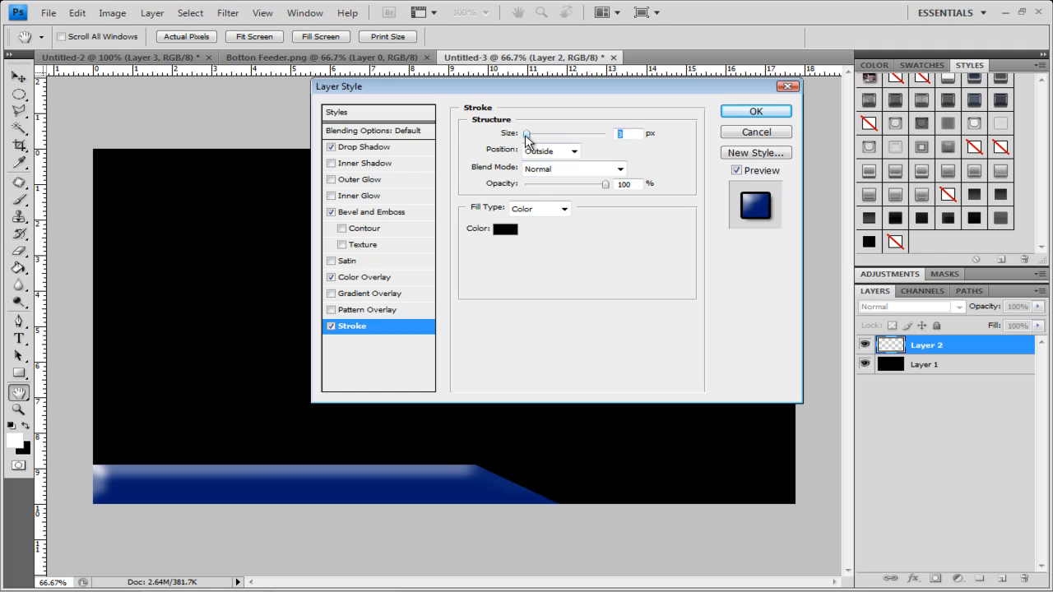
left_click(755, 111)
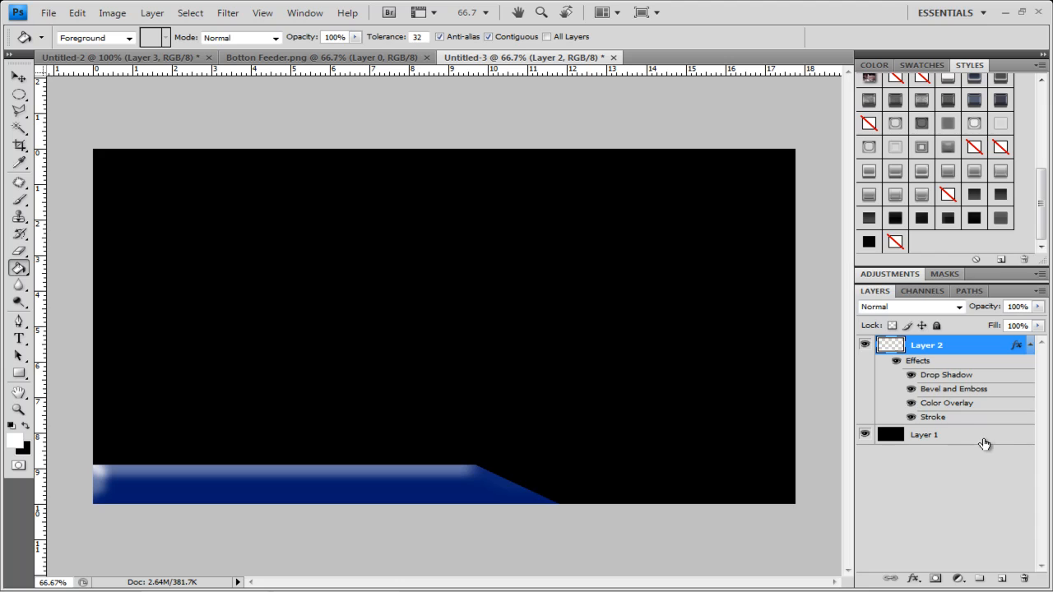
Step: Replace the black background layer with a new layer beneath the strip and fill it with white
left_click(990, 438)
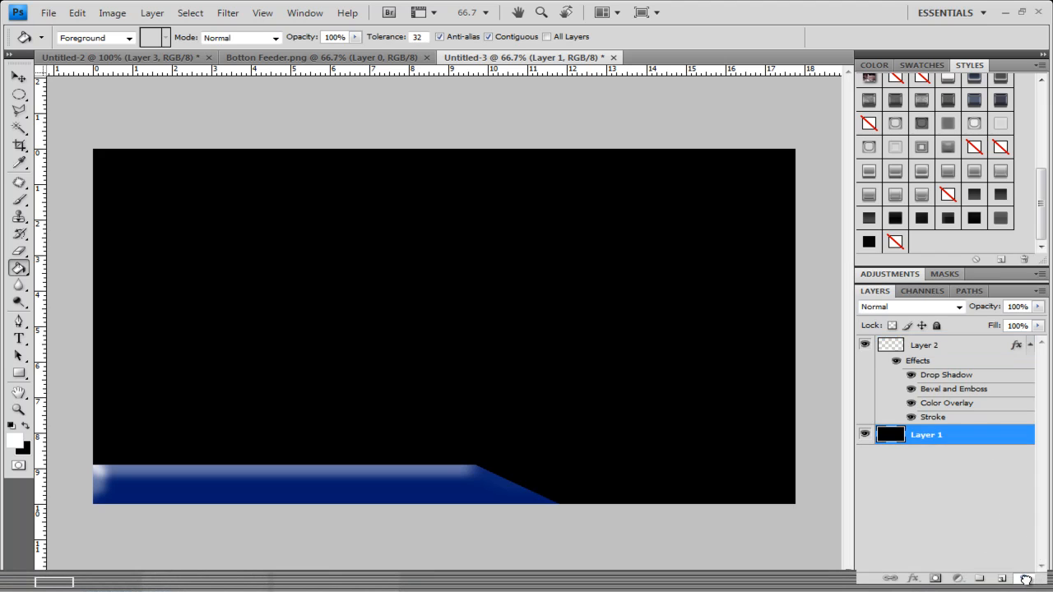
left_click(1026, 580)
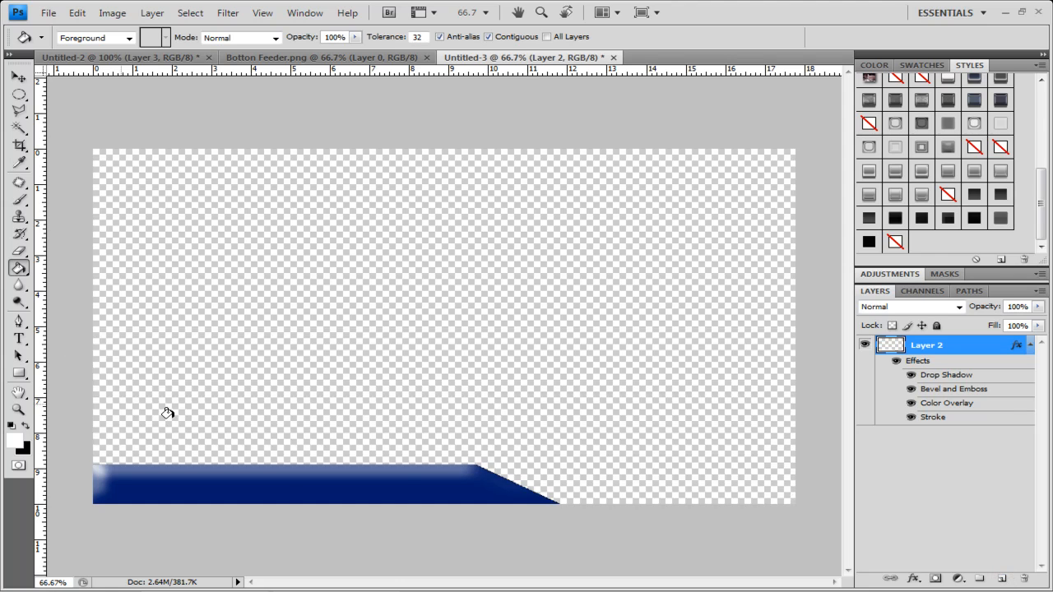
left_click(1002, 579)
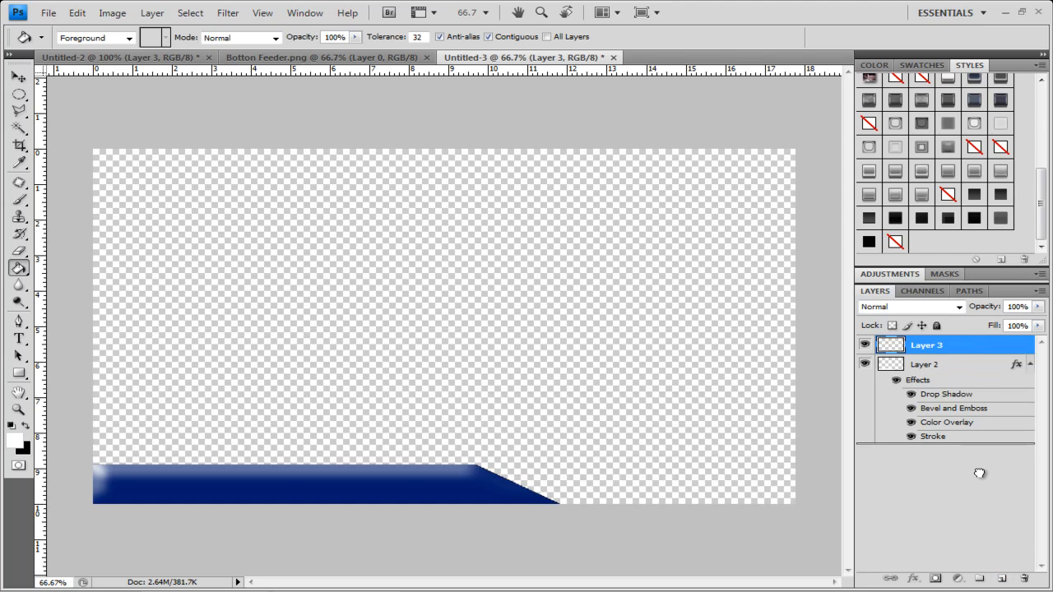
left_click_drag(979, 474, 978, 461)
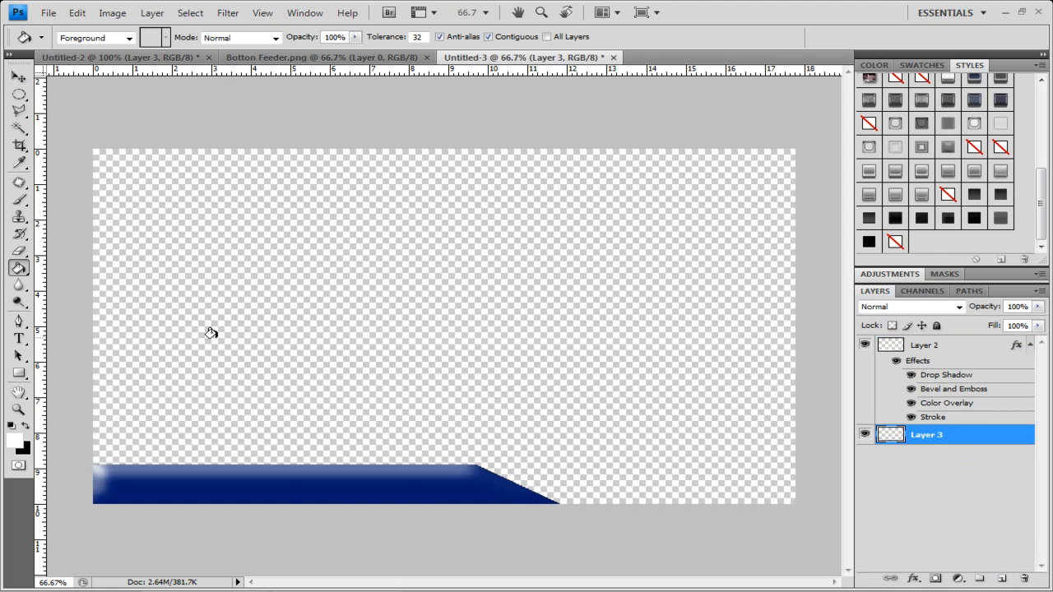
left_click(274, 275)
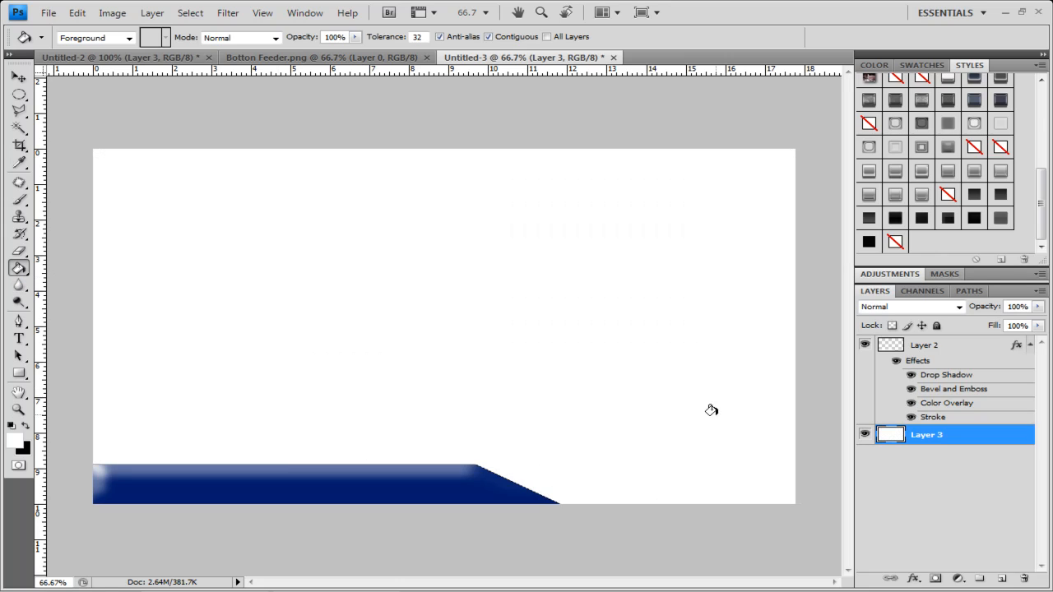
Step: Rotate the strip 90° against the canvas's left edge and scale it to about 75.5% width and 68.1% height
left_click(956, 349)
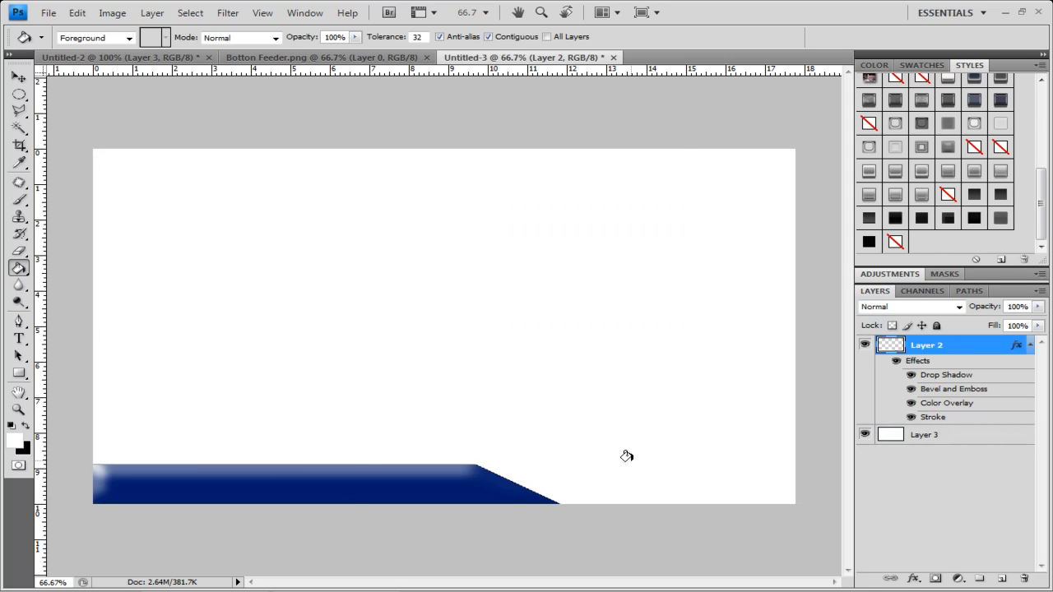
key("ctrl+t")
left_click_drag(631, 461, 329, 568)
left_click_drag(312, 559, 110, 430)
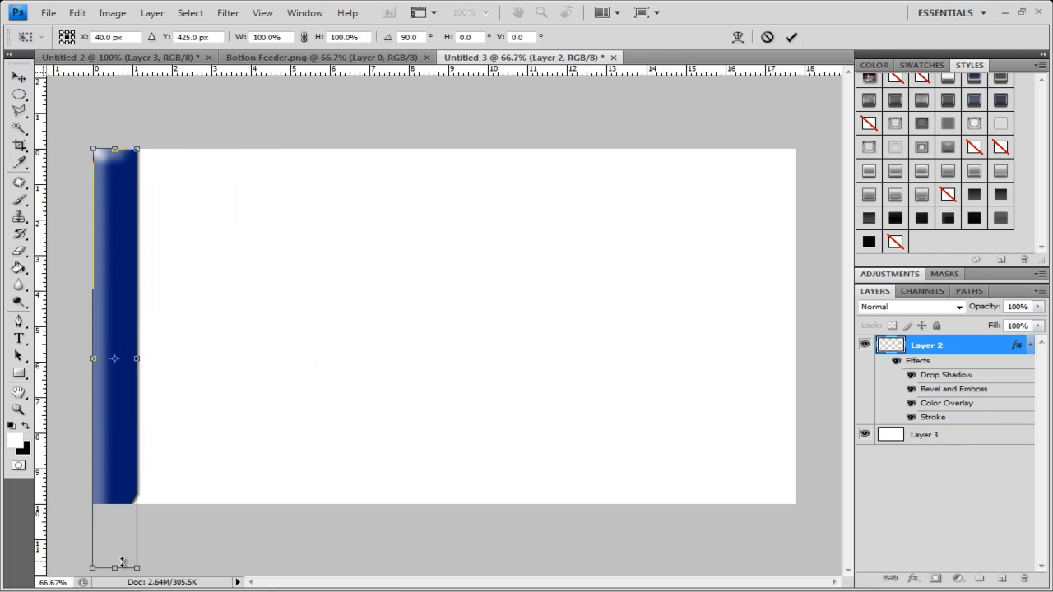
left_click_drag(122, 564, 121, 464)
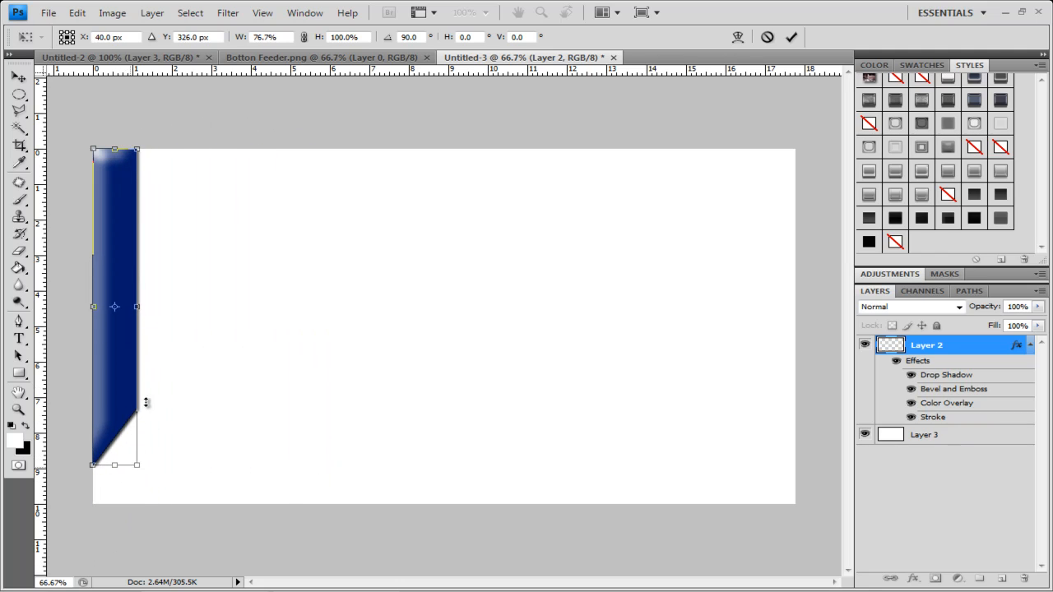
left_click_drag(143, 308, 128, 321)
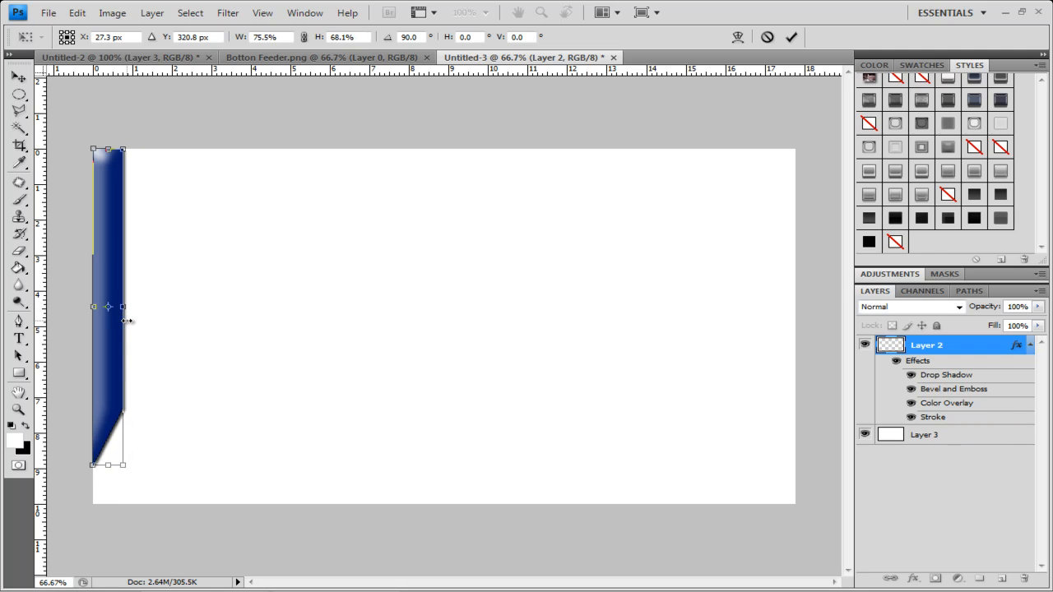
key("Return")
key("g")
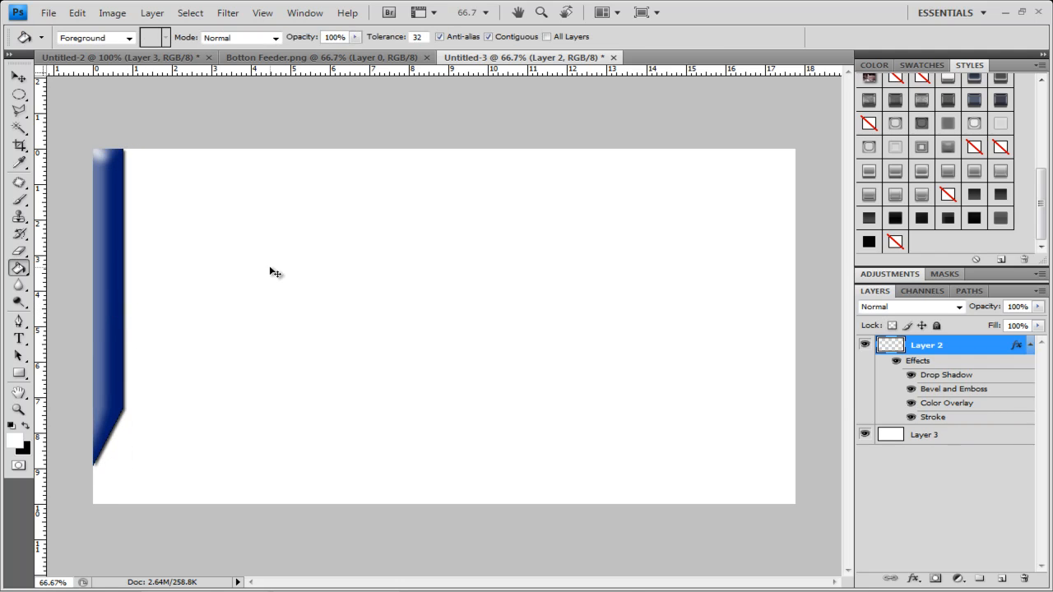
Step: Duplicate the strip layer and remove all layer effects from the copy
key("ctrl+plus")
left_click_drag(270, 269, 646, 286)
left_click_drag(352, 296, 475, 356)
left_click_drag(536, 462, 522, 402)
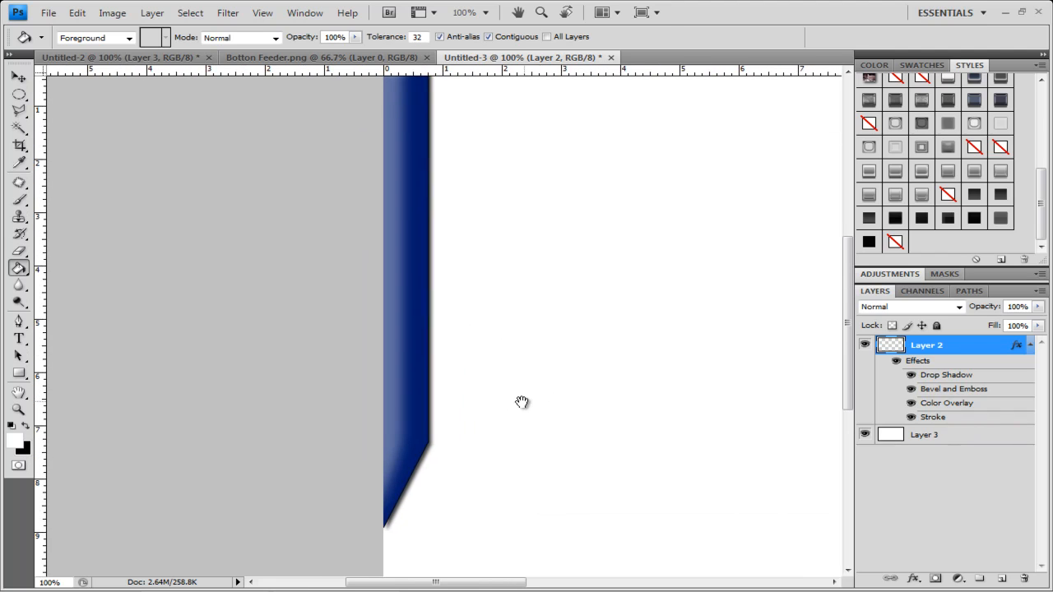
left_click_drag(603, 382, 525, 376)
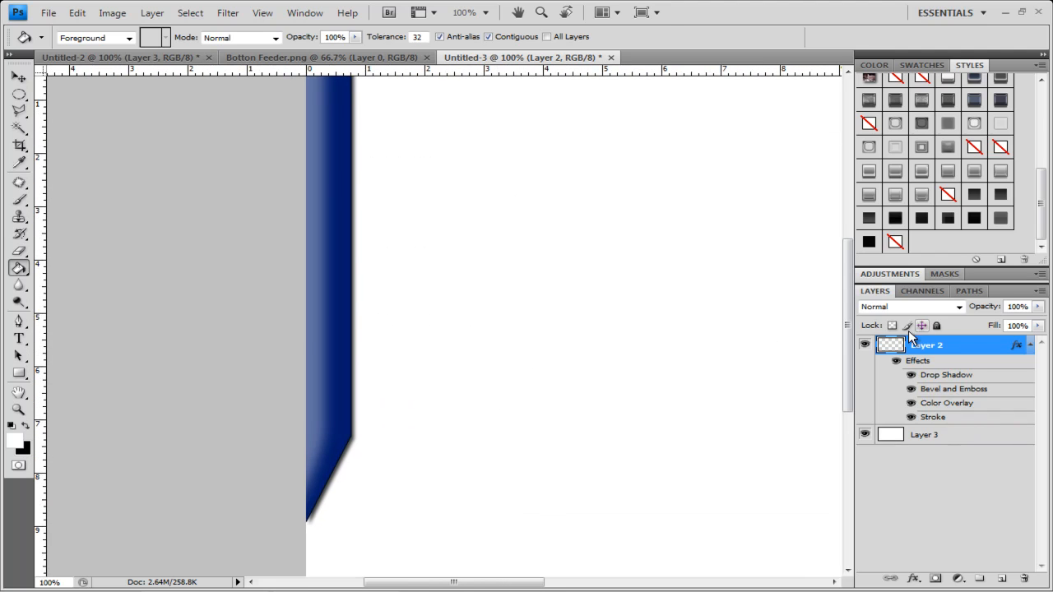
scroll(609, 321, "up", 1)
left_click_drag(986, 360, 1002, 577)
scroll(413, 234, "up", 2)
scroll(413, 234, "down", 3)
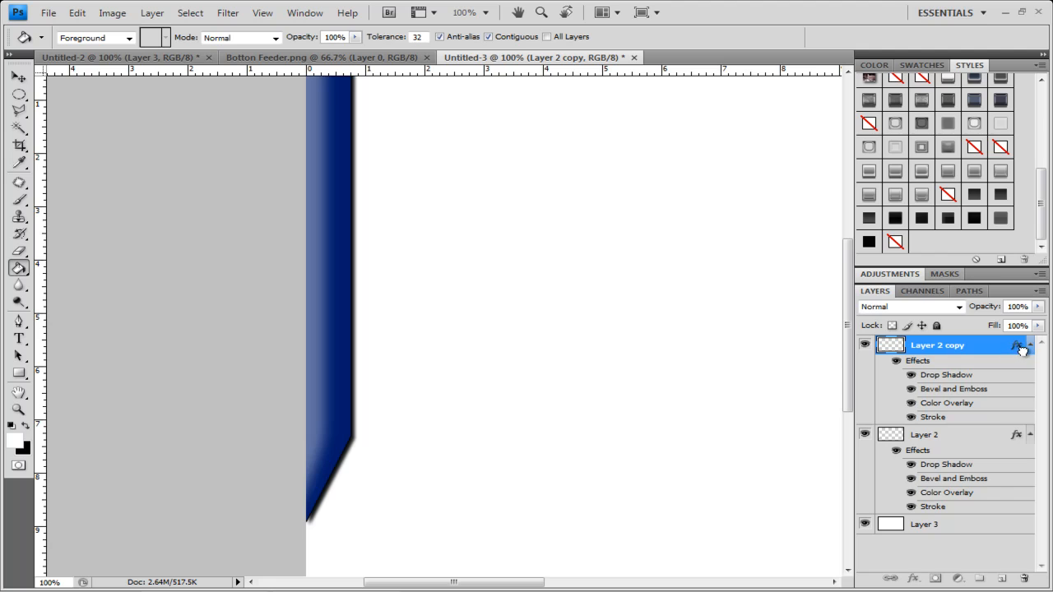
left_click_drag(1048, 557, 1024, 578)
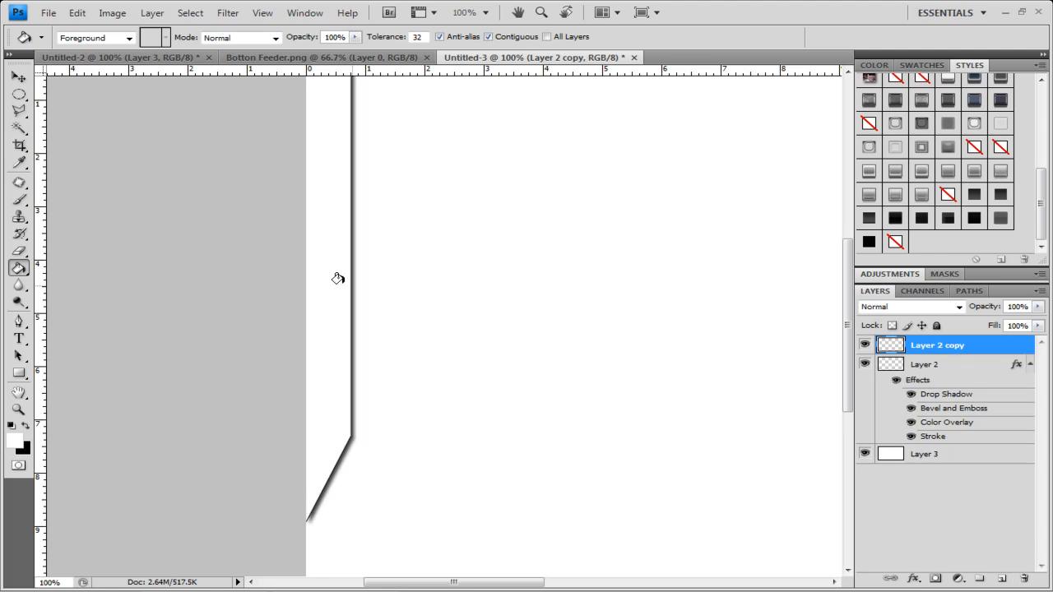
Step: Scale the plain copy to about 76.4% width and 81% height, keeping it against the canvas's top-left corner
scroll(375, 224, "up", 3)
scroll(375, 224, "up", 2)
scroll(376, 211, "down", 4)
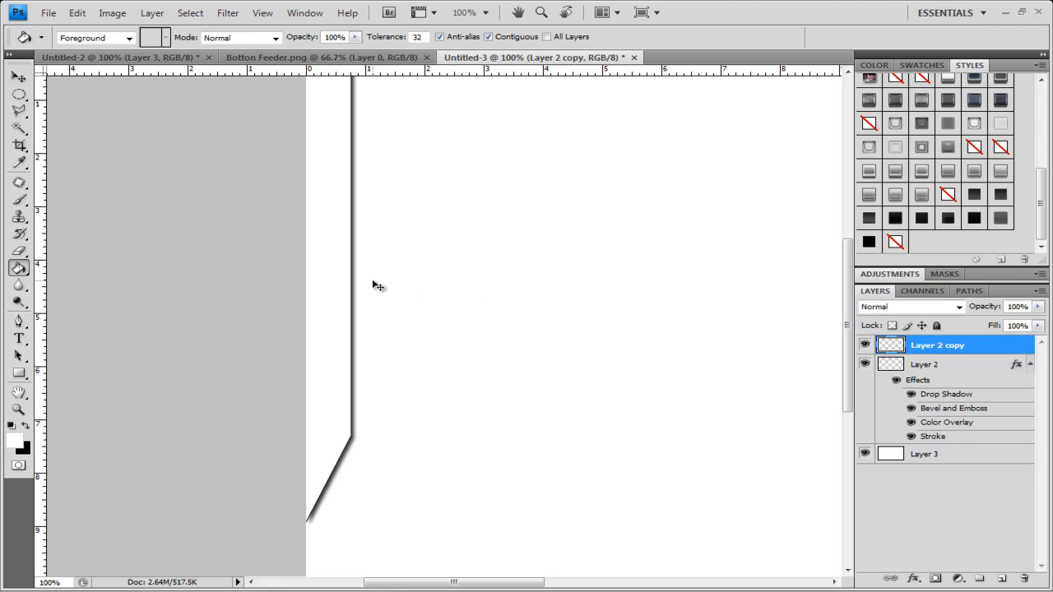
key("ctrl+t")
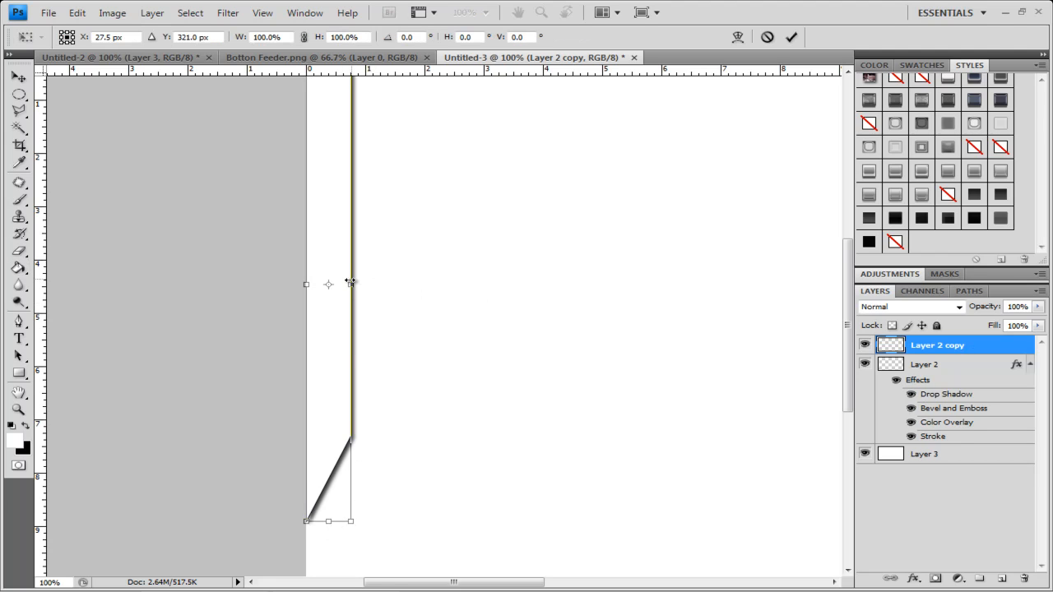
left_click_drag(350, 282, 340, 283)
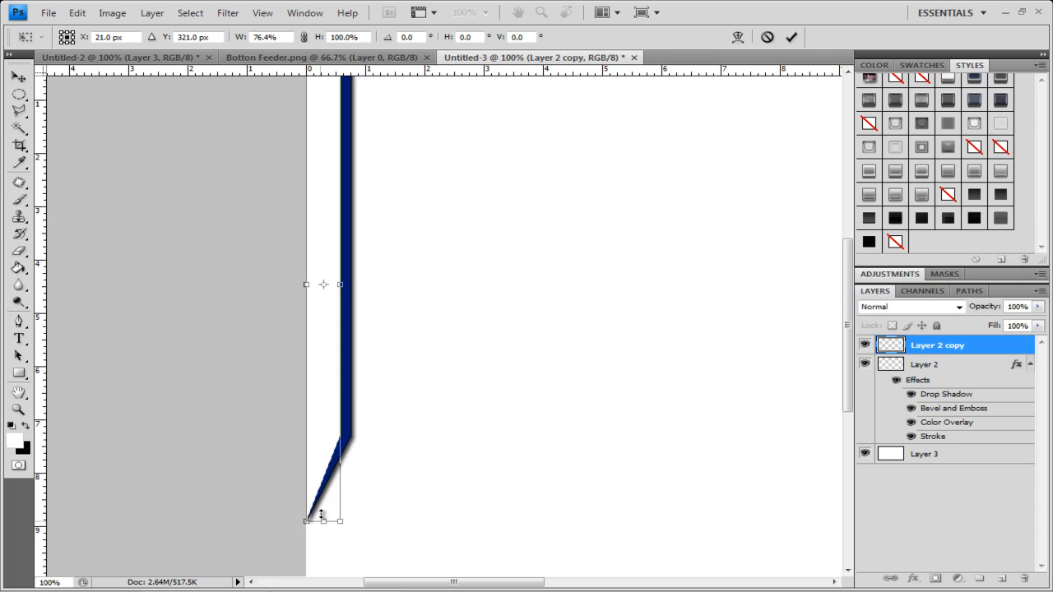
left_click_drag(322, 518, 323, 431)
scroll(488, 371, "up", 3)
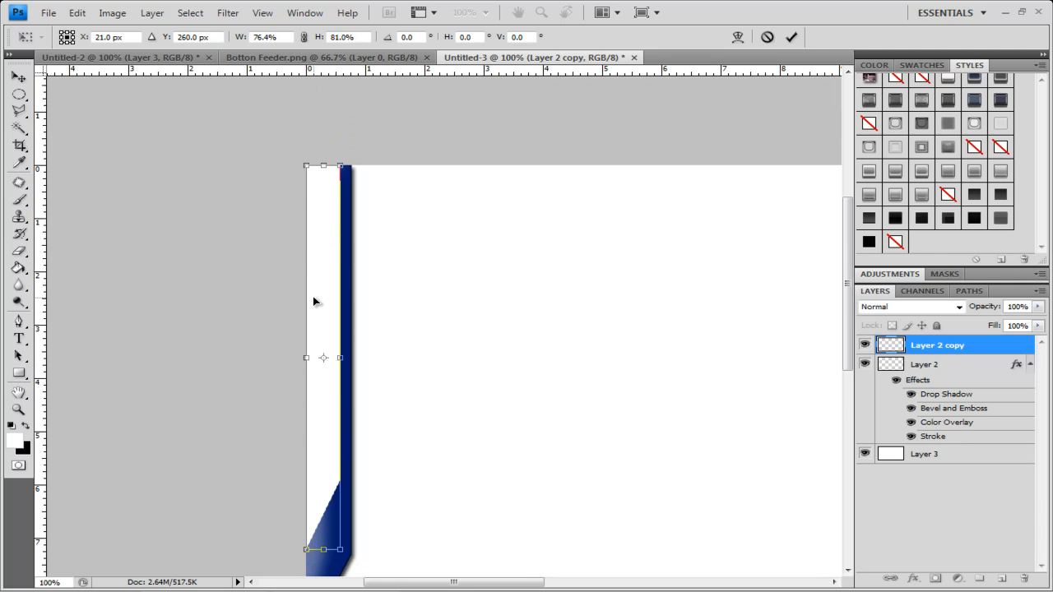
key("Return")
key("g")
Step: Apply a silver metallic gradient style preset to the Layer 2 copy strip
scroll(598, 329, "down", 4)
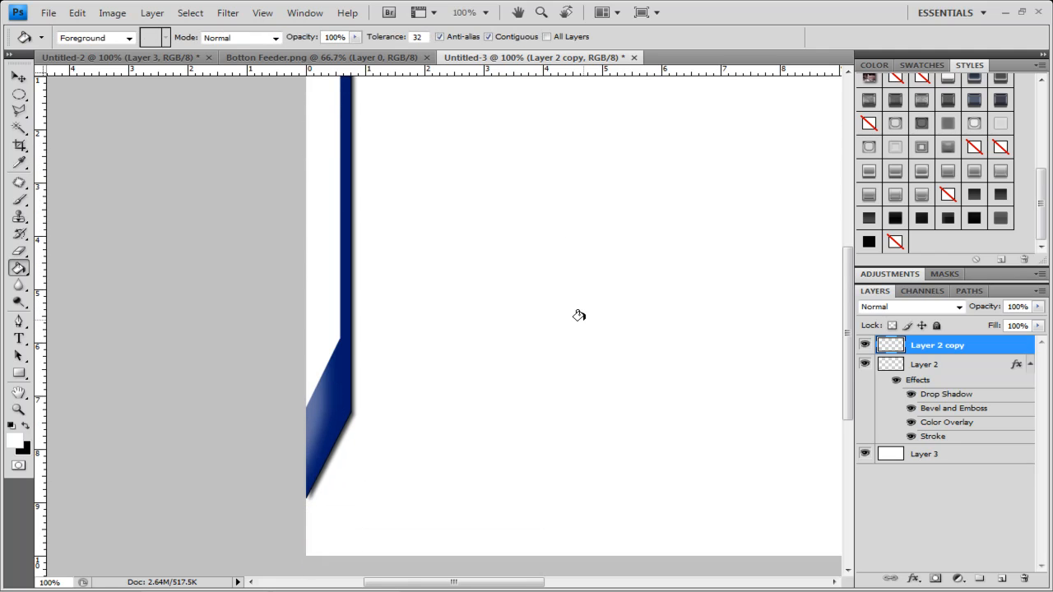
scroll(577, 315, "up", 2)
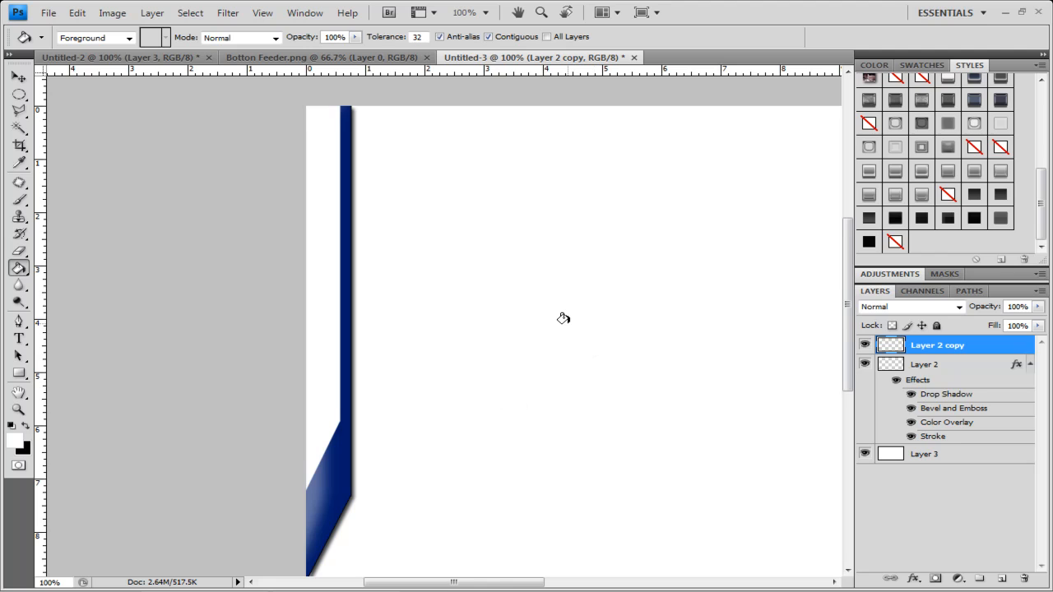
scroll(563, 318, "down", 4)
scroll(570, 303, "up", 4)
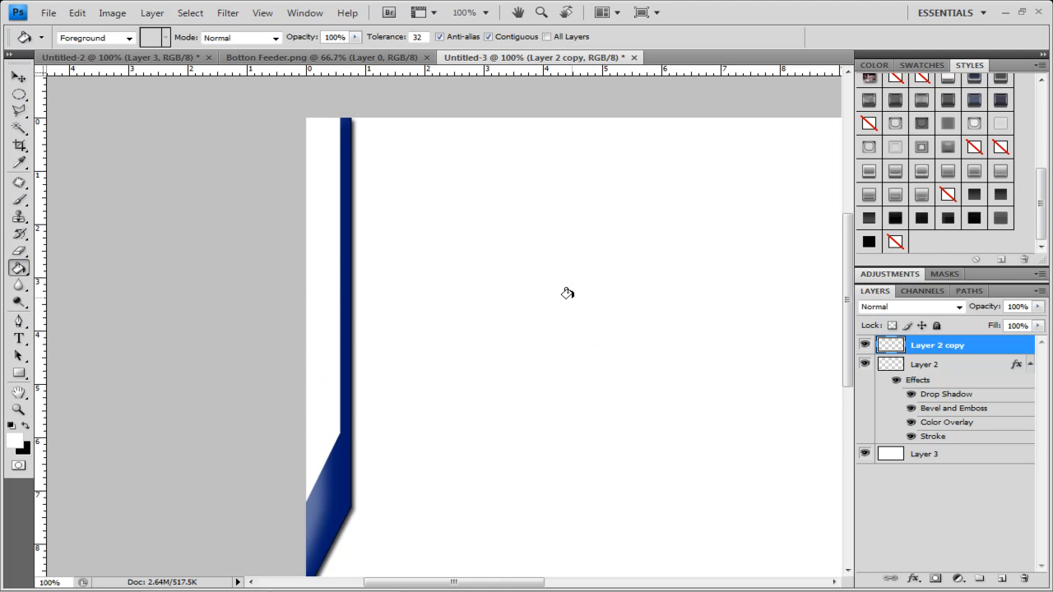
scroll(567, 293, "up", 2)
scroll(557, 294, "down", 4)
scroll(736, 295, "up", 2)
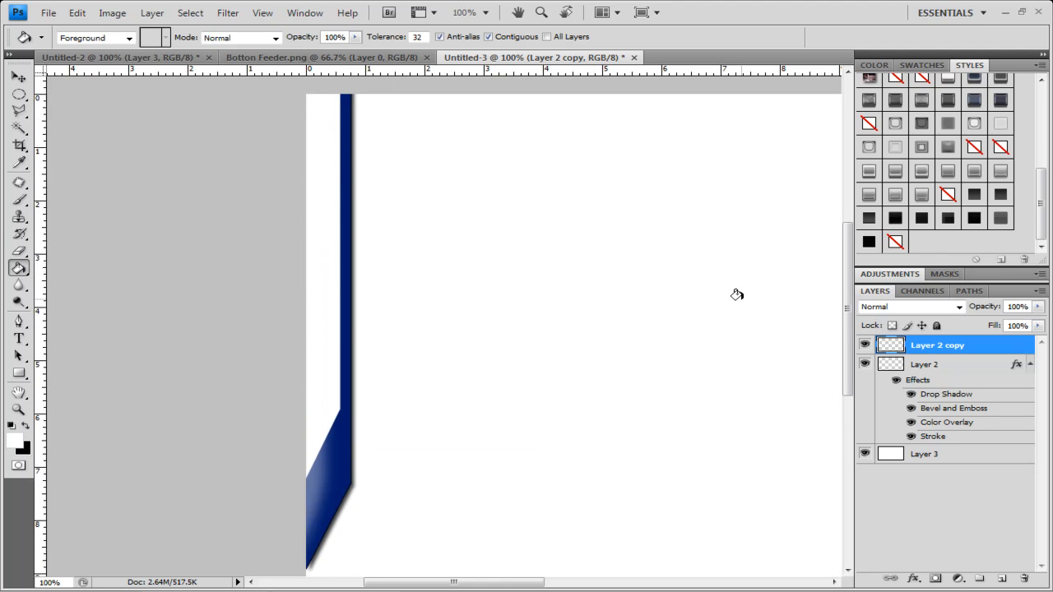
scroll(736, 294, "up", 1)
scroll(946, 165, "up", 1)
left_click(1000, 181)
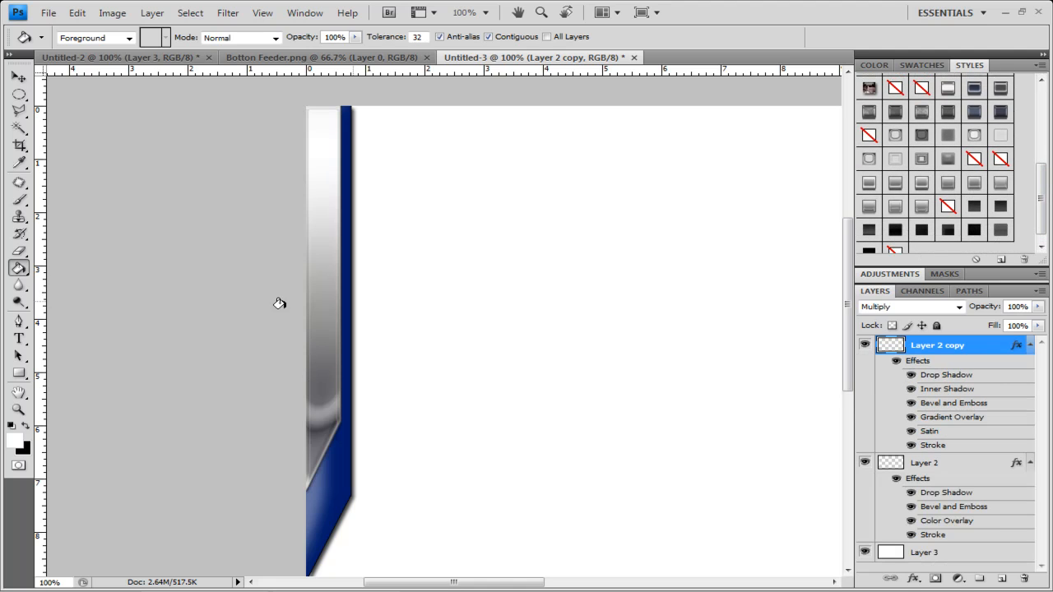
Step: Try dark glossy gradient and dark blue patterned style presets on the Layer 2 copy strip
scroll(423, 294, "down", 2)
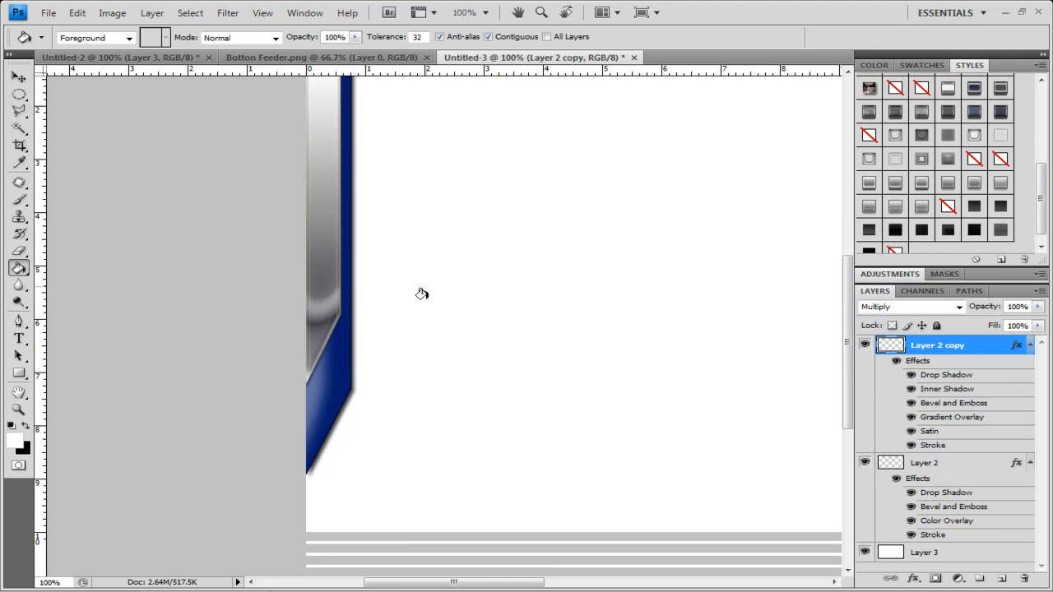
scroll(1018, 211, "up", 3)
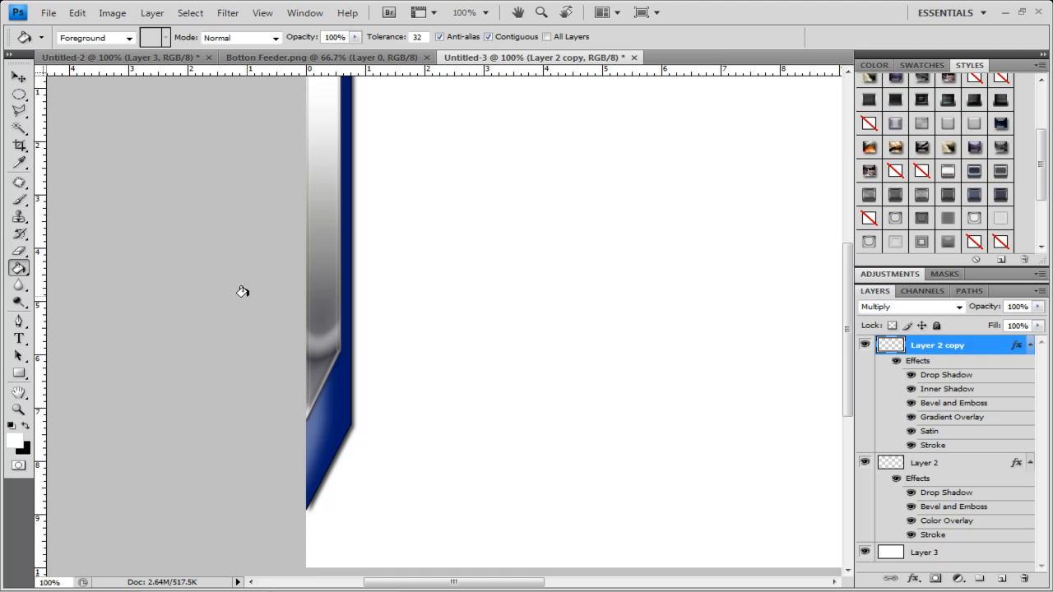
scroll(241, 291, "up", 2)
left_click(954, 100)
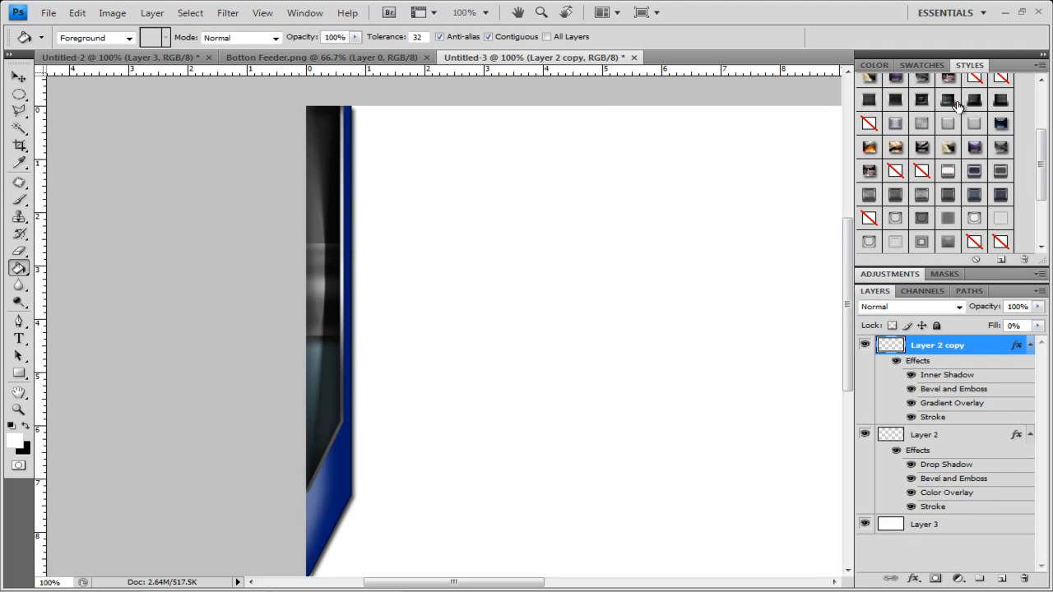
left_click(974, 102)
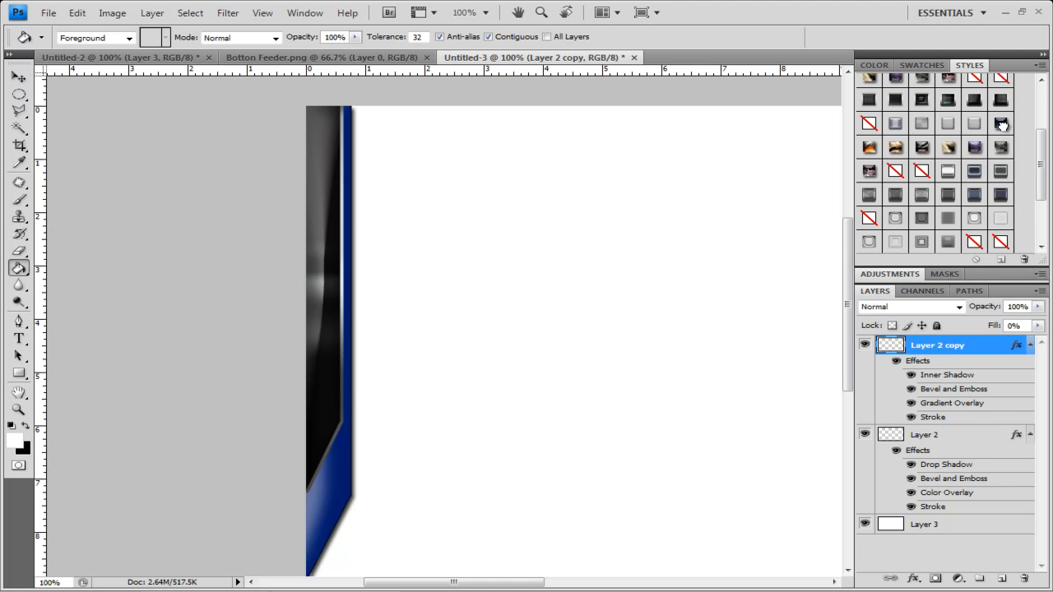
left_click(1000, 146)
scroll(952, 186, "up", 3)
scroll(952, 185, "up", 1)
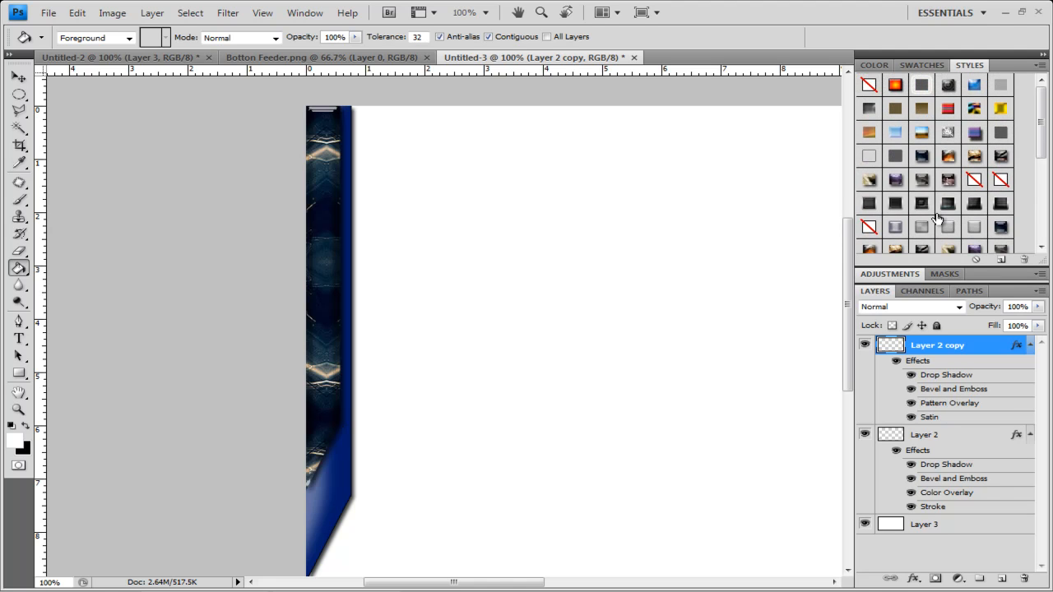
Step: Try further style presets on the Layer 2 copy strip, including a drop-shadow-only, a glossy black and a brushed-metal one
left_click(901, 159)
left_click(920, 160)
left_click(974, 86)
left_click(1004, 136)
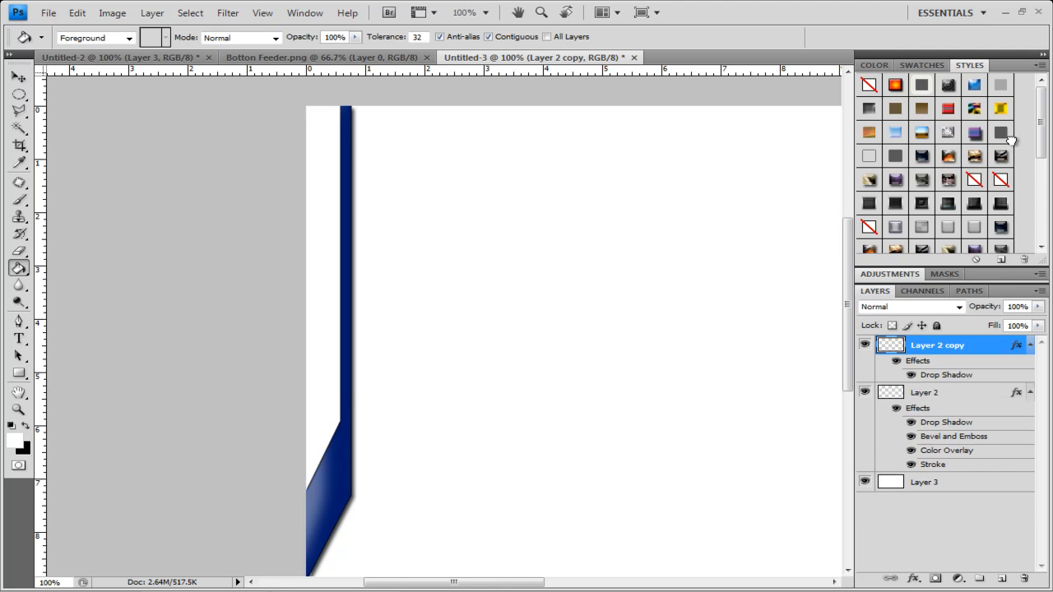
left_click(1007, 203)
scroll(991, 212, "down", 2)
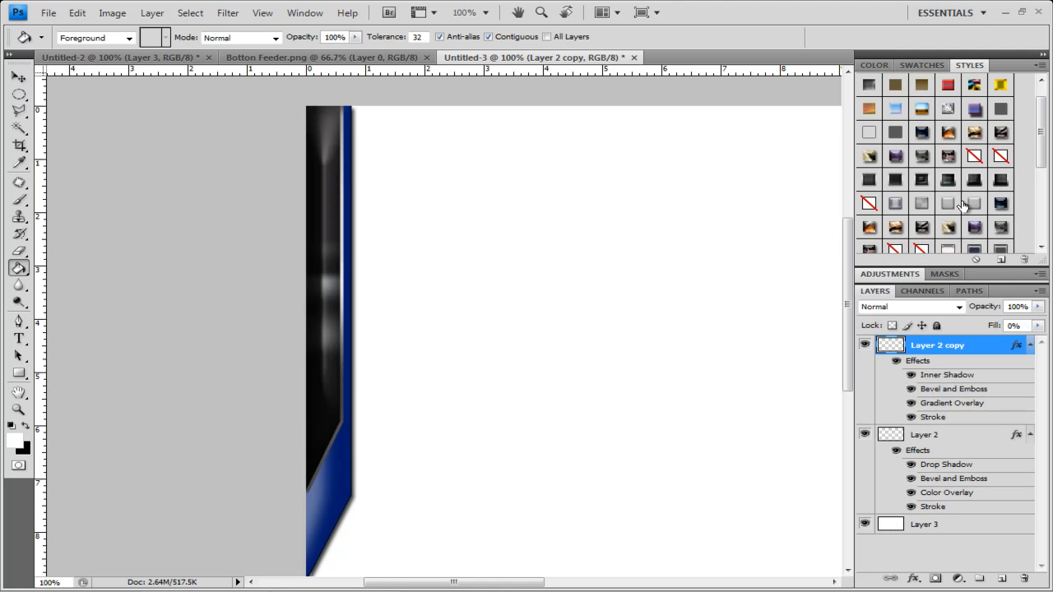
left_click(977, 210)
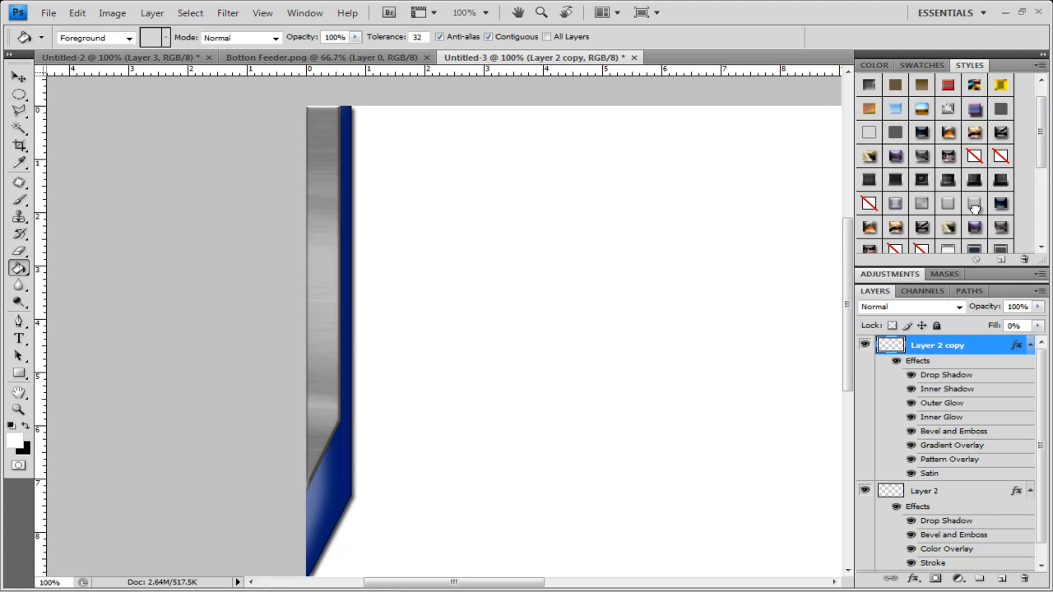
Step: Try a satin colour-overlay preset and grey and blue stone-texture presets on the Layer 2 copy strip
scroll(983, 210, "down", 3)
left_click(1001, 215)
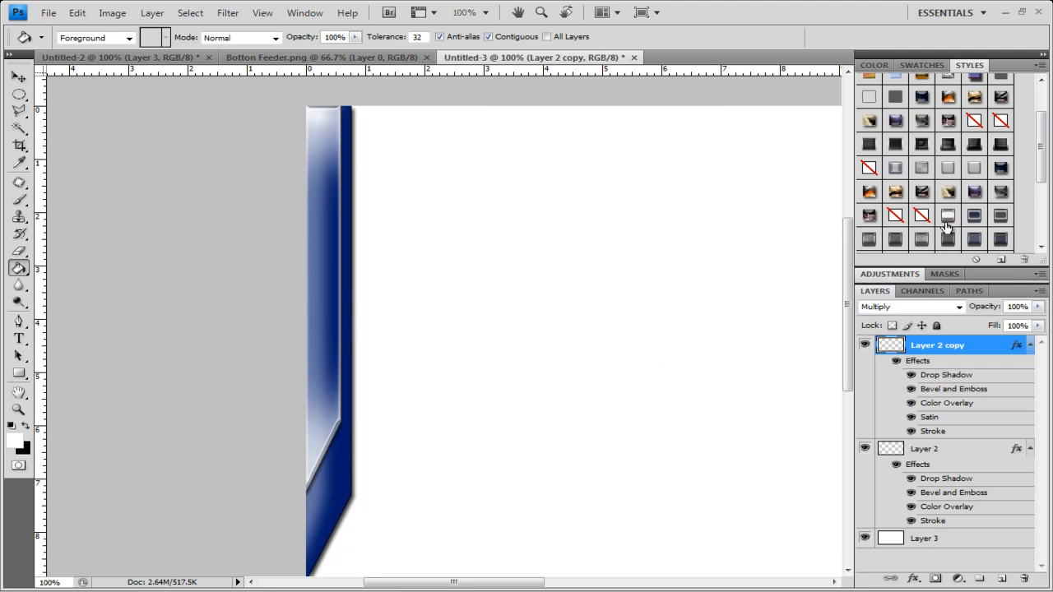
left_click(923, 245)
left_click(874, 245)
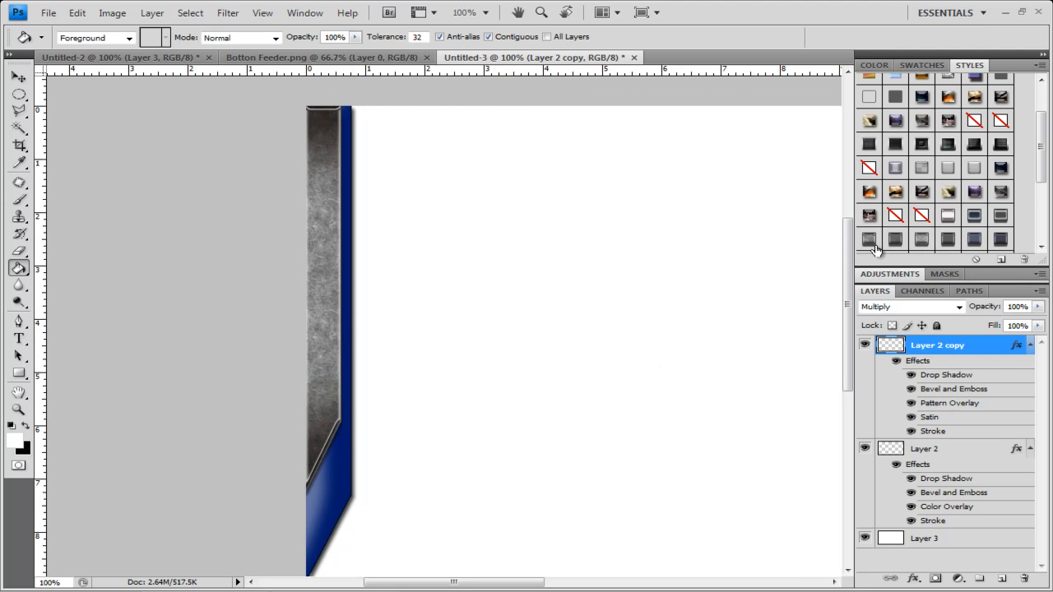
left_click(895, 240)
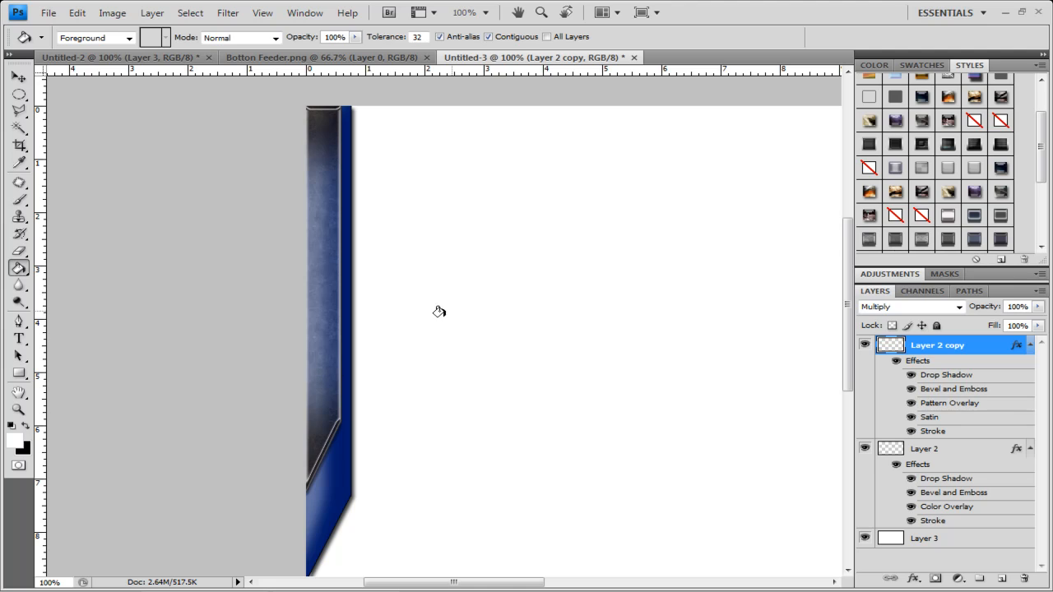
Step: Apply the blue diagonal-line pattern style preset with the light outlined bevel to the Layer 2 copy strip
left_click(947, 239)
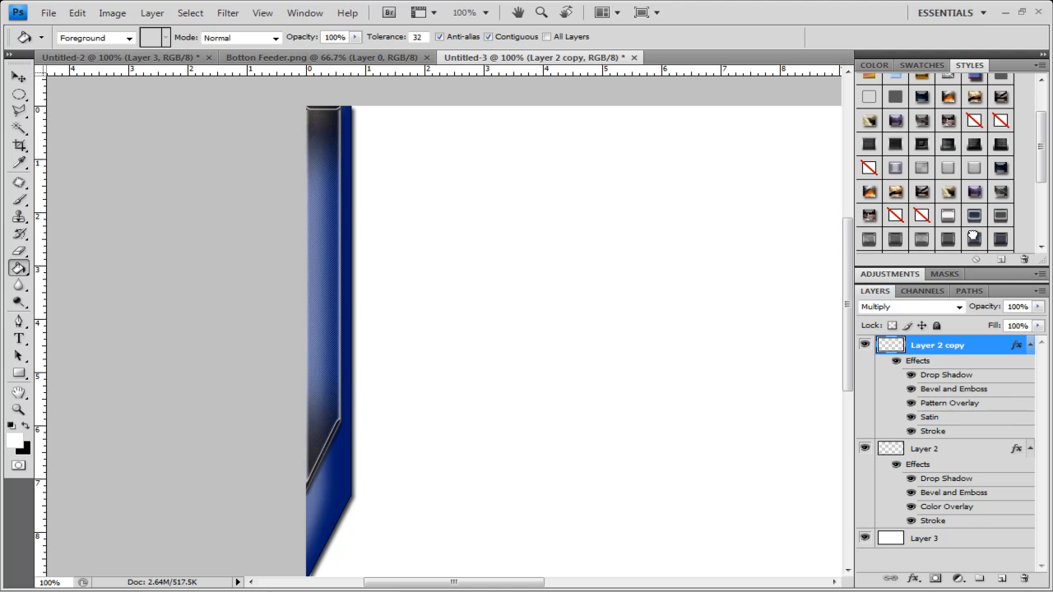
left_click(974, 239)
left_click(1001, 240)
left_click(953, 240)
Step: Examine the patterned strip up close, from its slanted lower end to its upper edge
key("ctrl+plus")
mouse_move(479, 209)
left_mouse_down()
mouse_move(662, 252)
mouse_move(785, 195)
left_mouse_up()
scroll(582, 303, "up", 2)
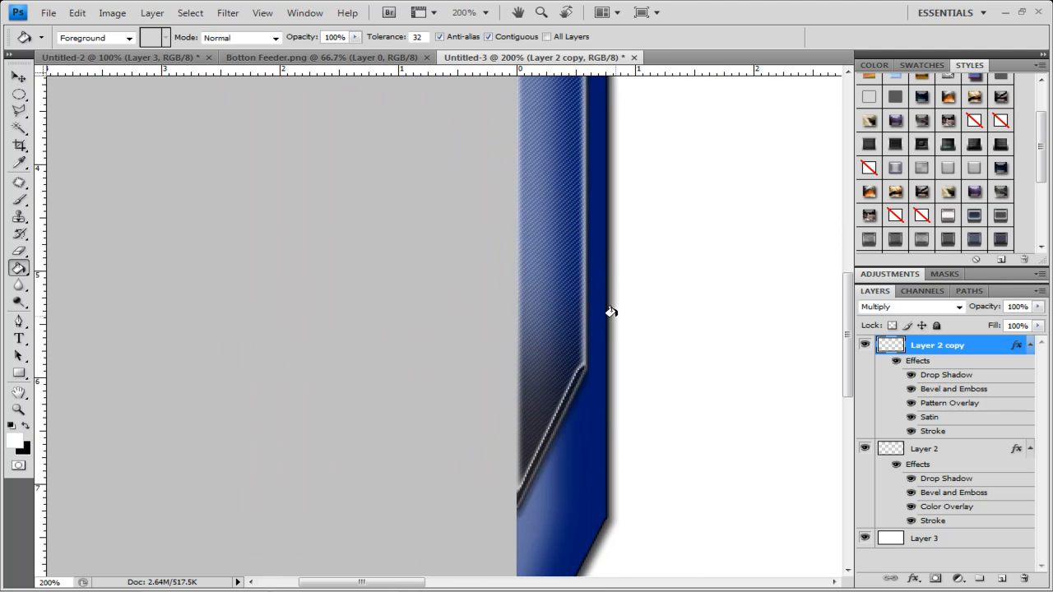
scroll(590, 304, "up", 2)
scroll(589, 305, "up", 5)
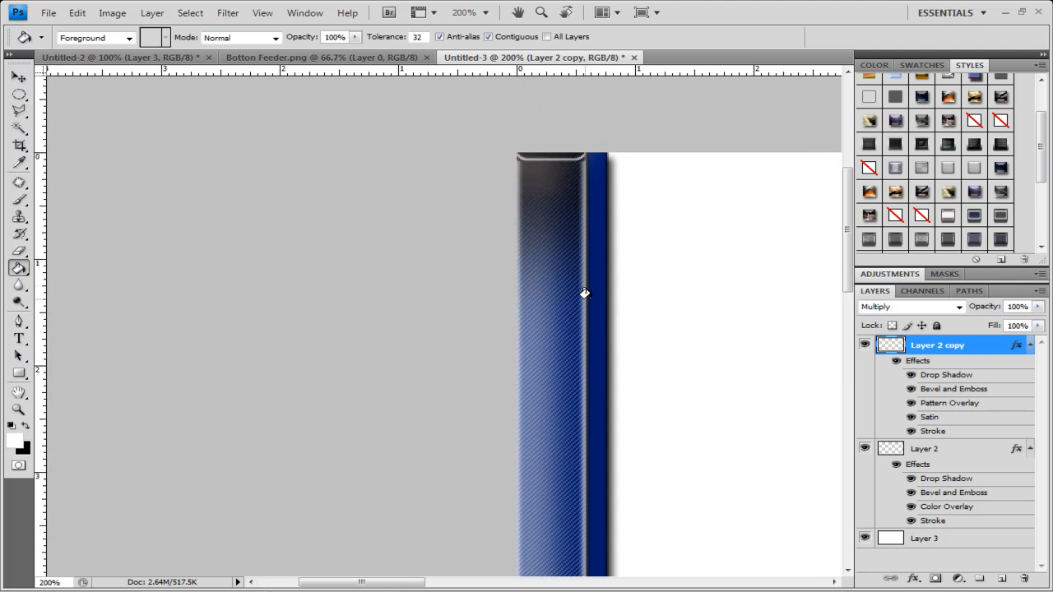
scroll(649, 270, "right", 4)
left_click_drag(649, 270, 544, 175)
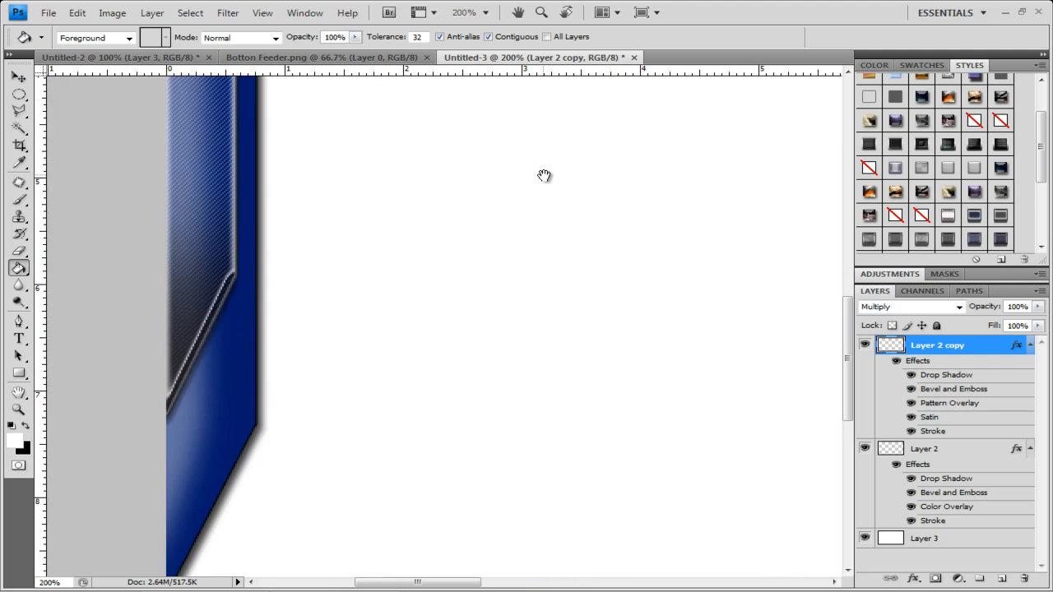
key("ctrl+minus")
key("ctrl+minus")
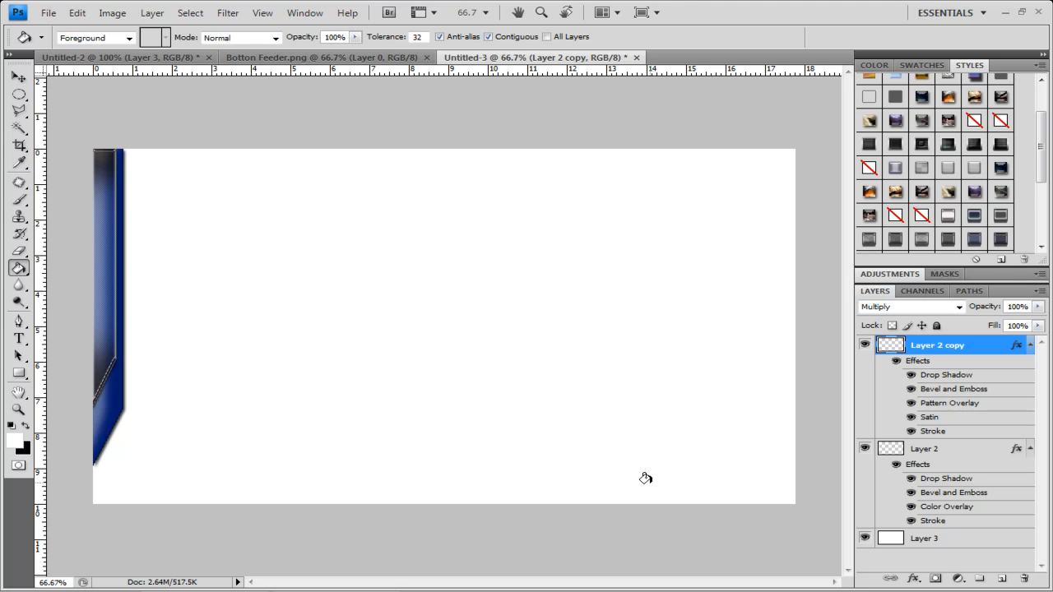
Step: Draw a black rectangle about 14.3 by 0.6 ruler units and shift it left to start at about 2.2
left_click(18, 374)
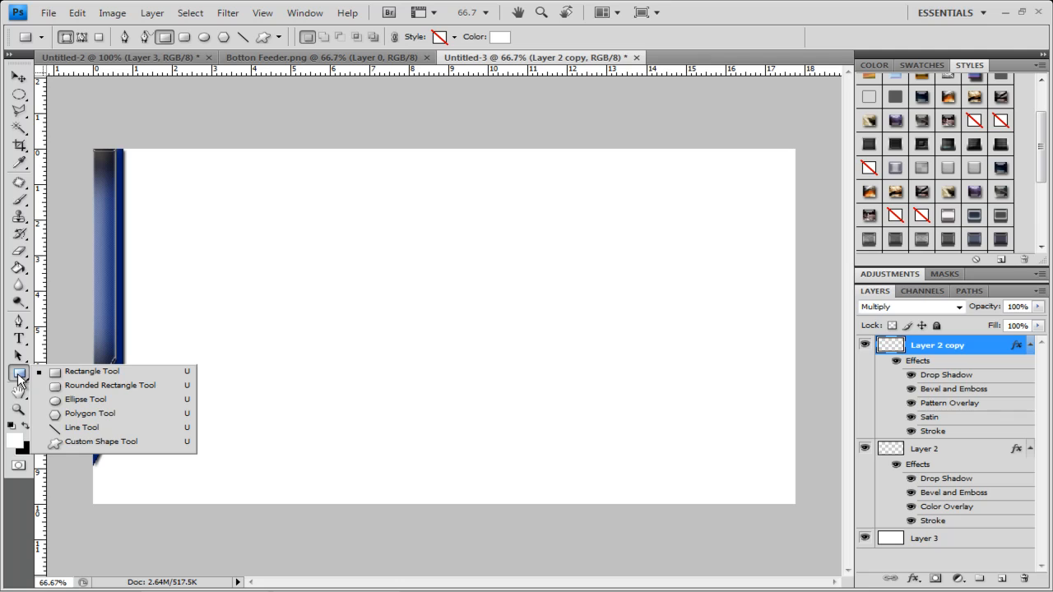
left_click(80, 372)
left_click(26, 425)
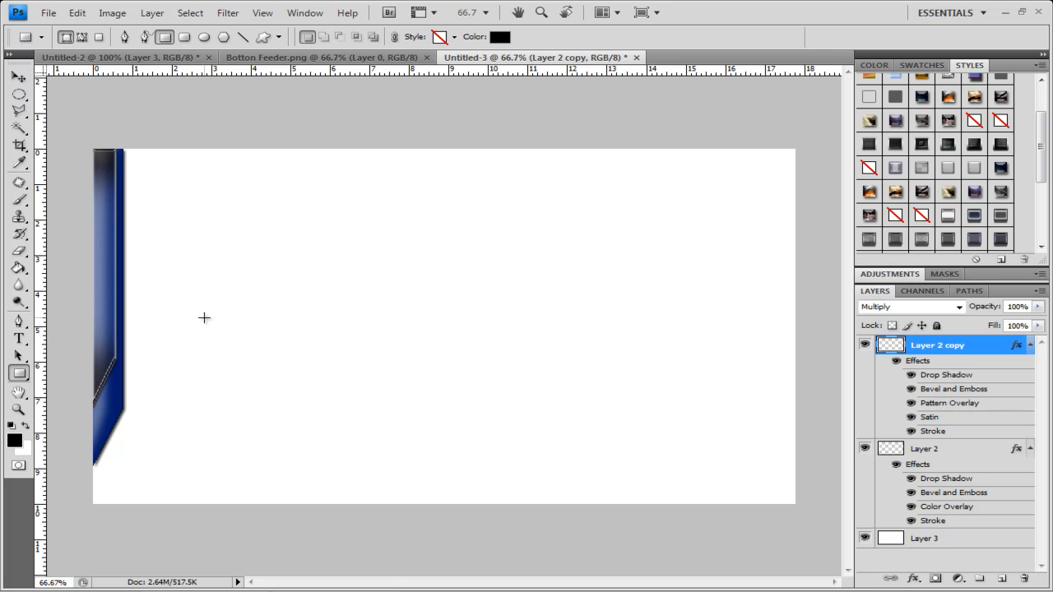
left_click_drag(216, 341, 781, 365)
key("v")
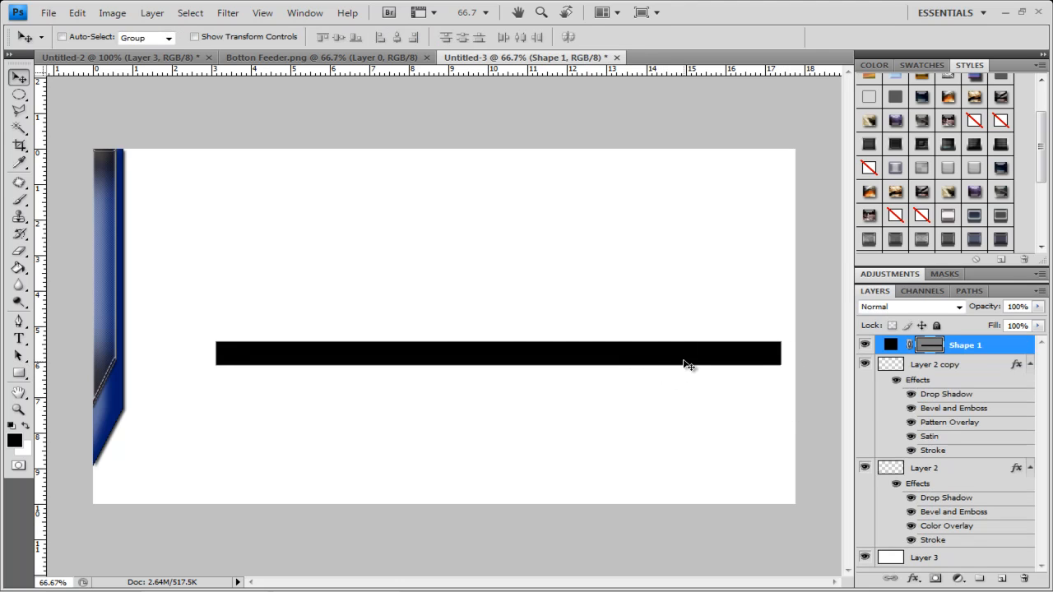
left_click_drag(684, 362, 649, 363)
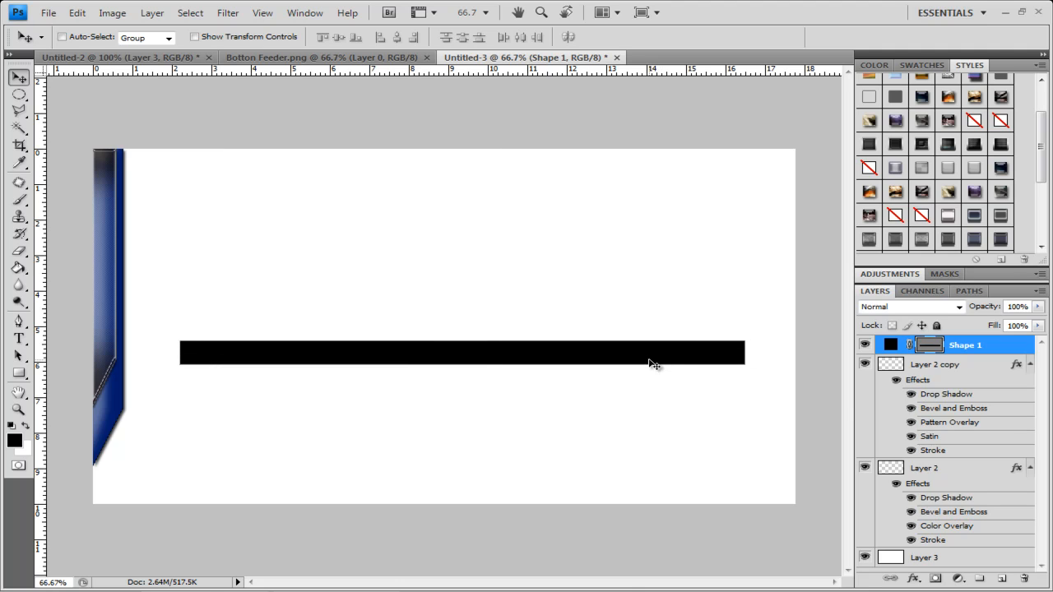
Step: Stretch the black bar upward to about 1 ruler unit tall and rasterize its Shape 1 layer
key("ctrl+plus")
key("space")
left_click_drag(254, 296, 531, 298)
left_click_drag(788, 260, 598, 268)
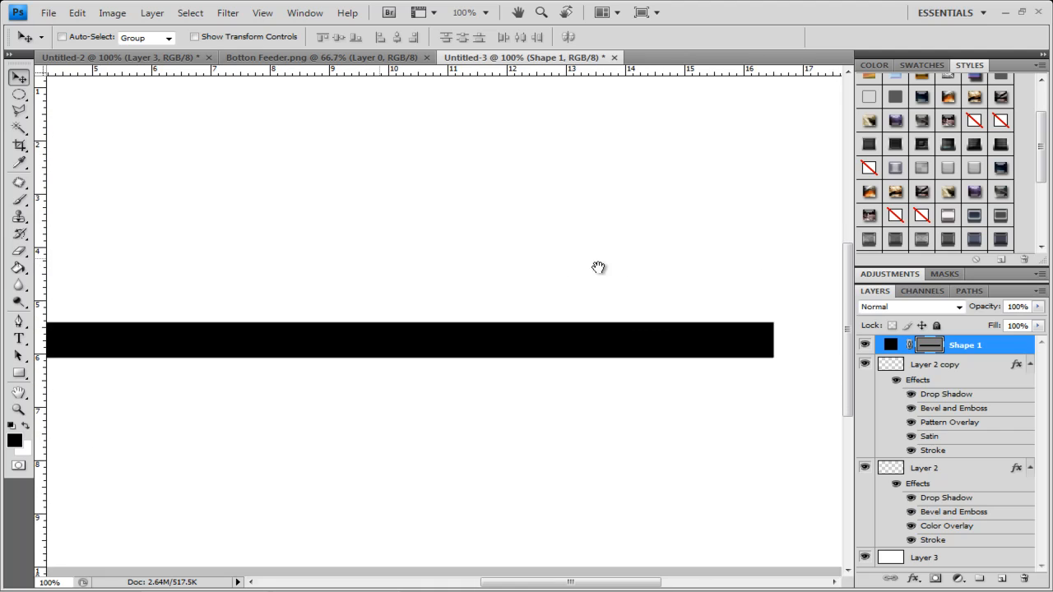
key("ctrl+t")
left_click_drag(368, 319, 517, 264)
key("Return")
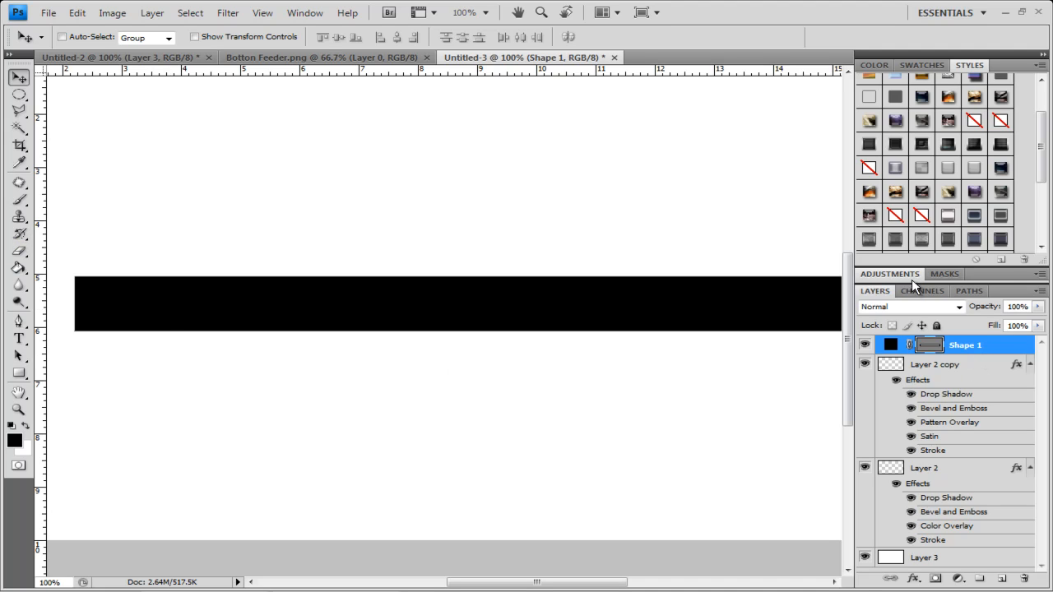
right_click(996, 347)
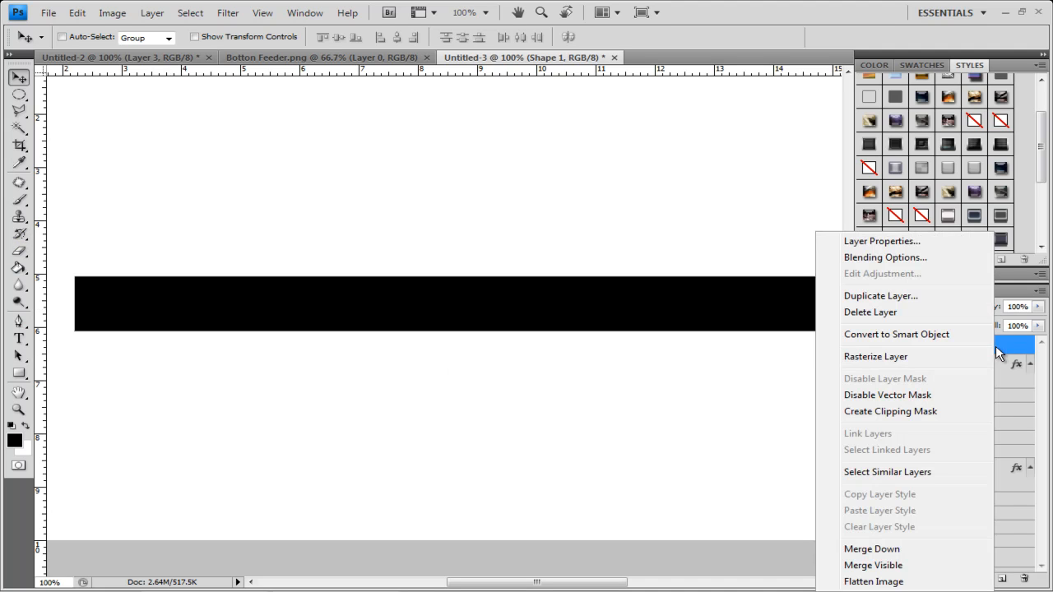
left_click(928, 363)
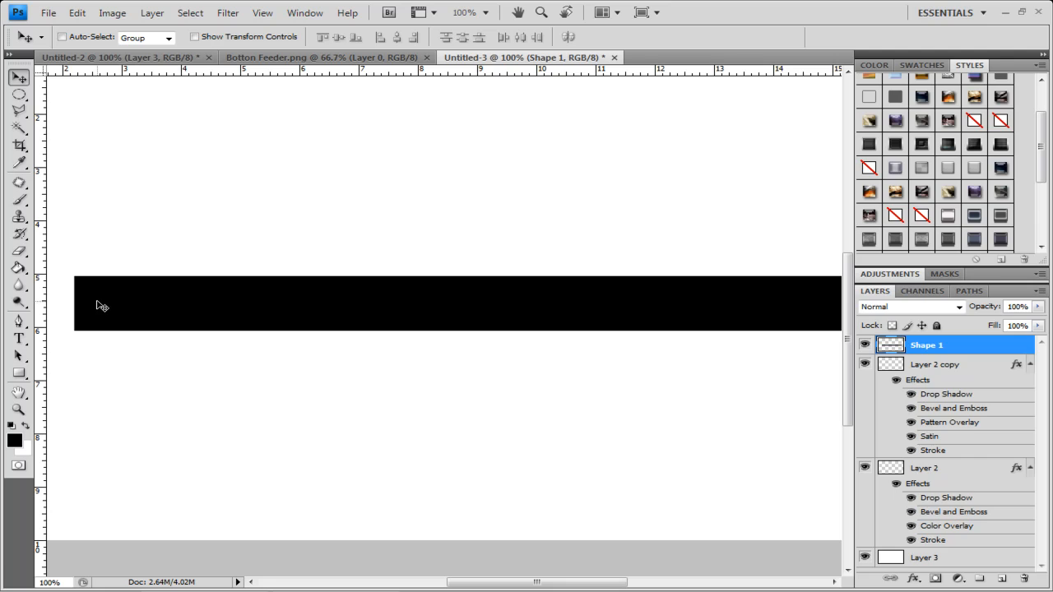
Step: Cut a trapezoid notch with the Polygonal Lasso from the bar's upper edge, about 8.6 ruler units wide, and deselect
left_click(25, 113)
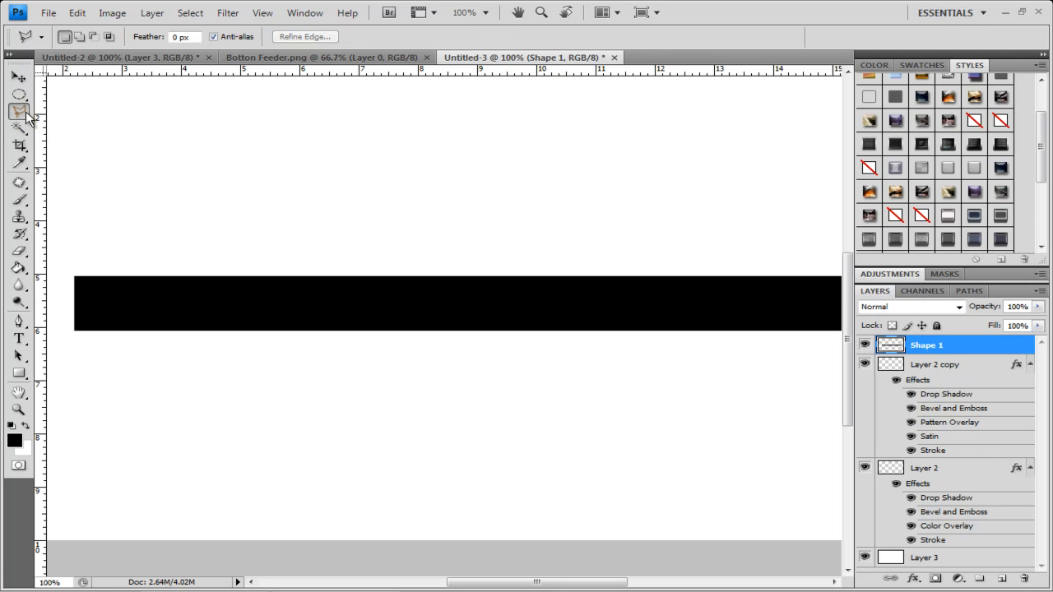
left_click(22, 113)
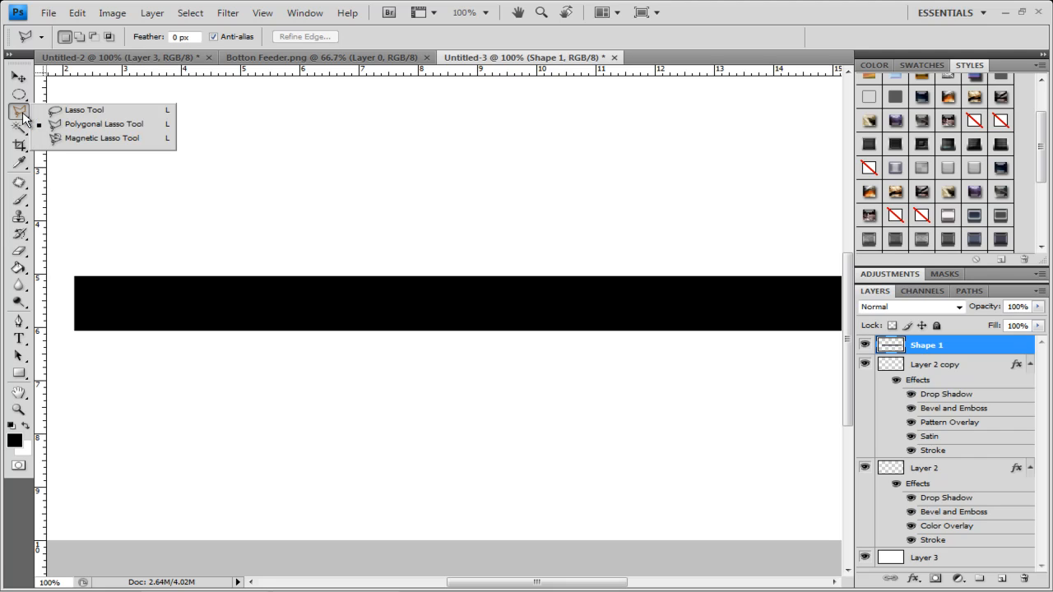
left_click(117, 127)
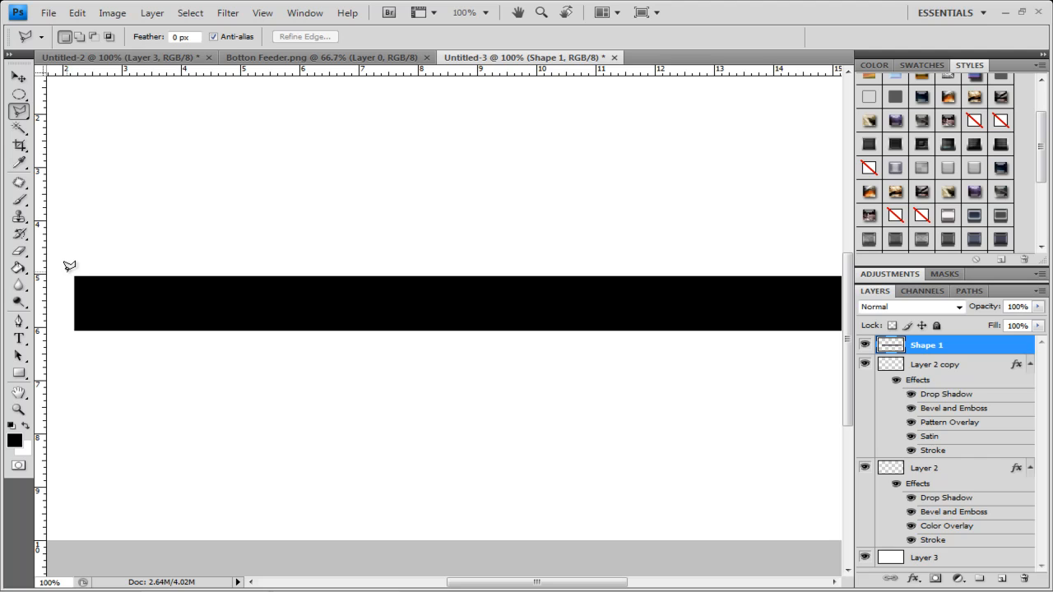
key("space")
mouse_move(731, 254)
left_mouse_down()
mouse_move(501, 240)
mouse_move(558, 251)
mouse_move(740, 249)
mouse_move(660, 247)
mouse_move(680, 255)
left_mouse_up()
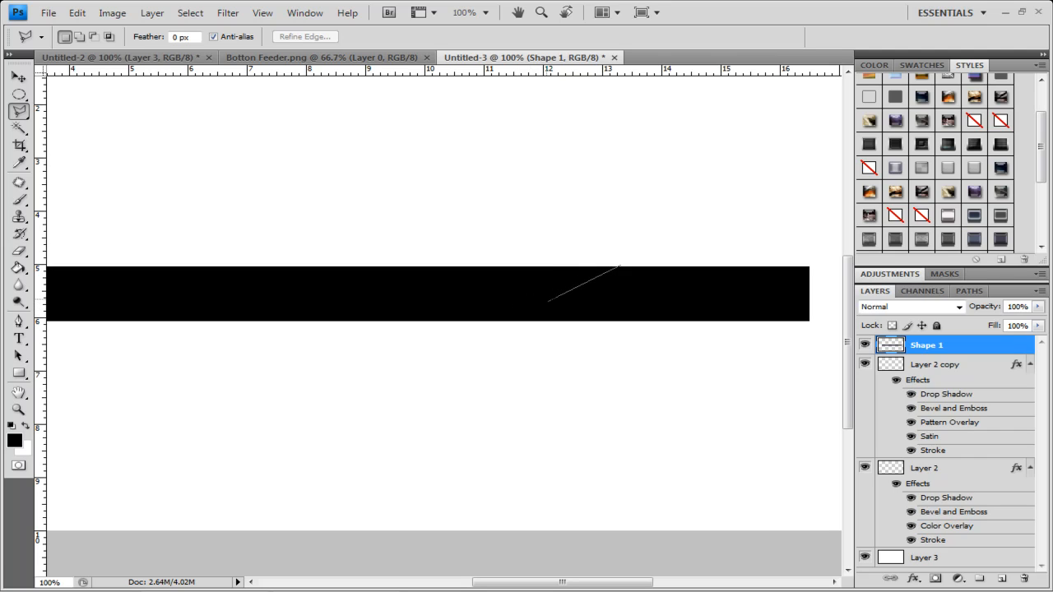
left_click(539, 306)
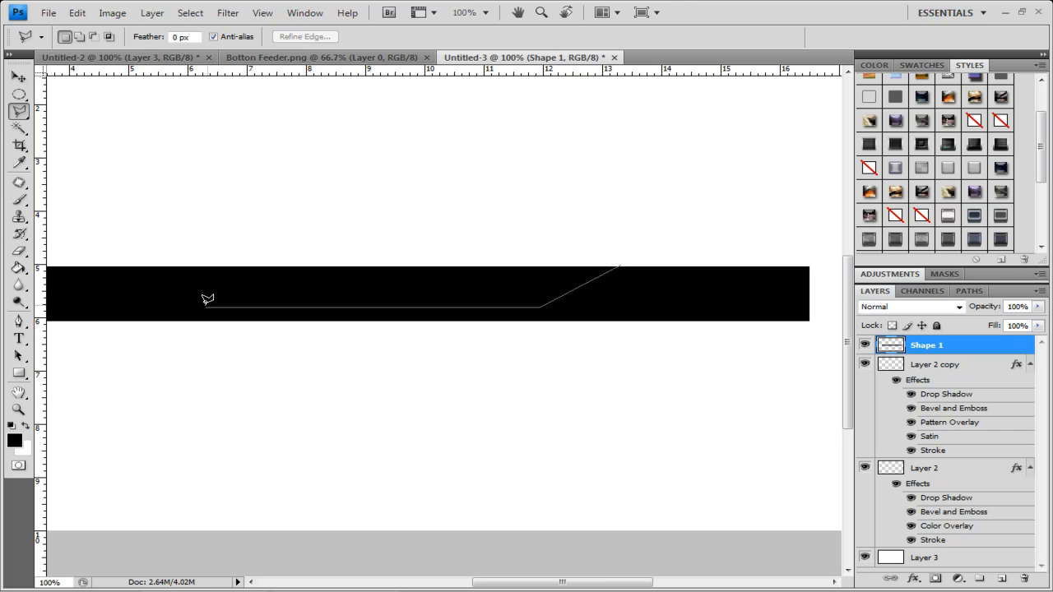
mouse_move(201, 308)
left_mouse_down()
mouse_move(458, 307)
mouse_move(449, 305)
left_mouse_up()
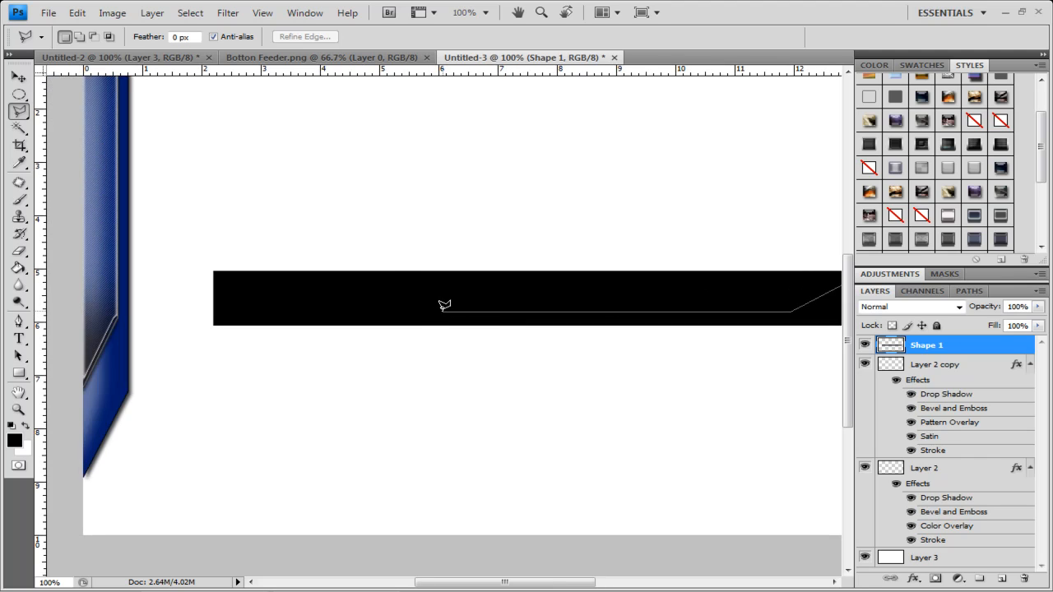
left_click(443, 311)
left_click_drag(665, 219, 477, 235)
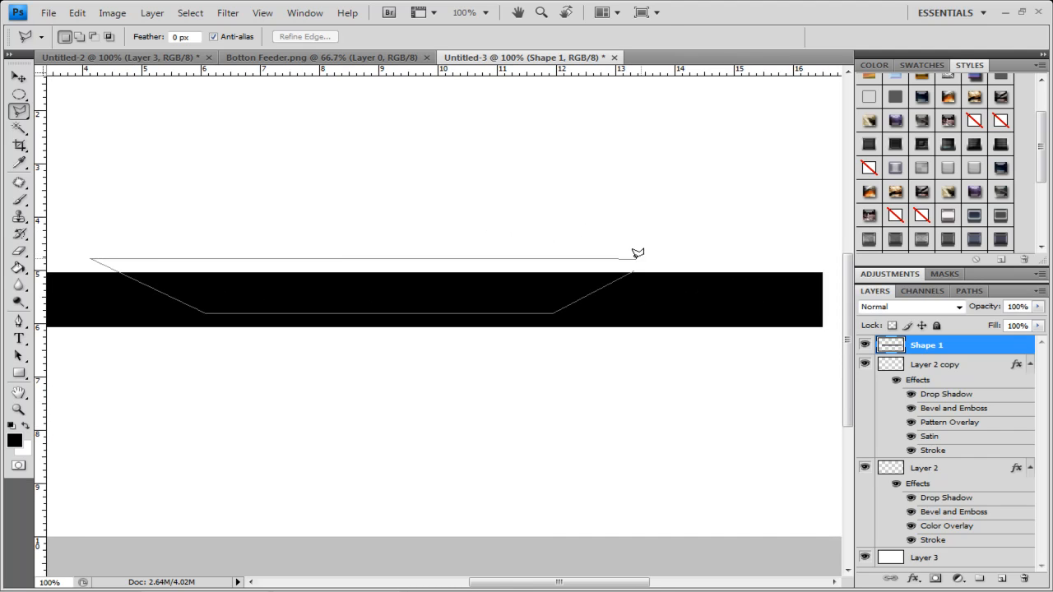
double_click(635, 265)
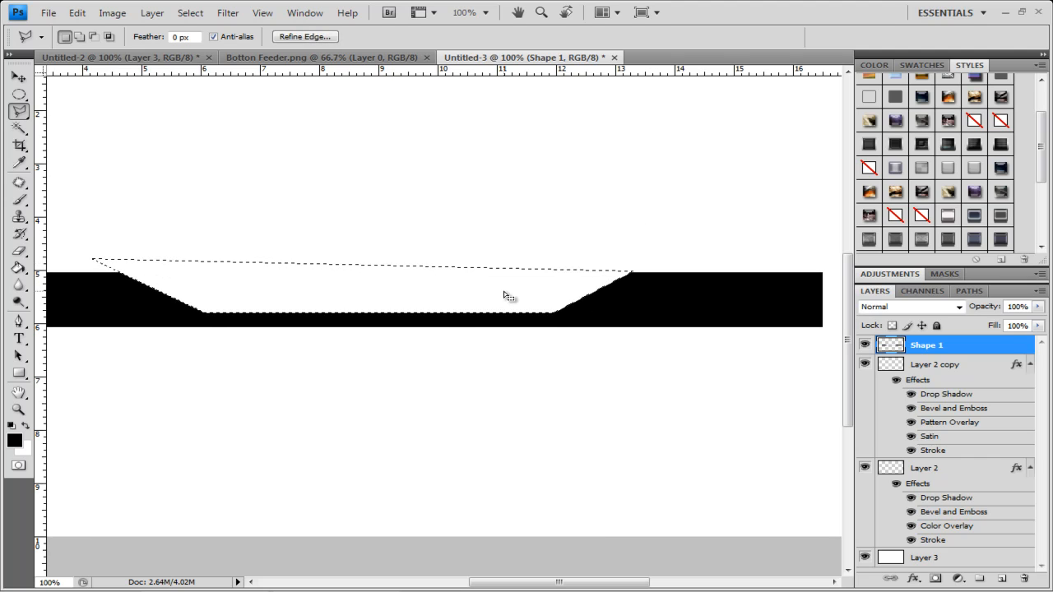
key("ctrl+minus")
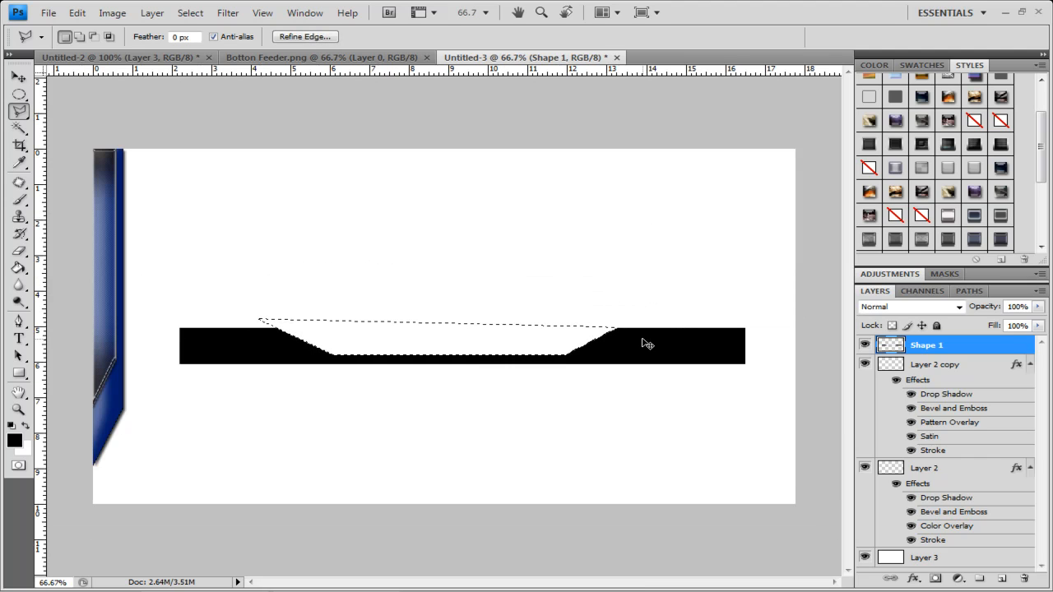
key("ctrl+d")
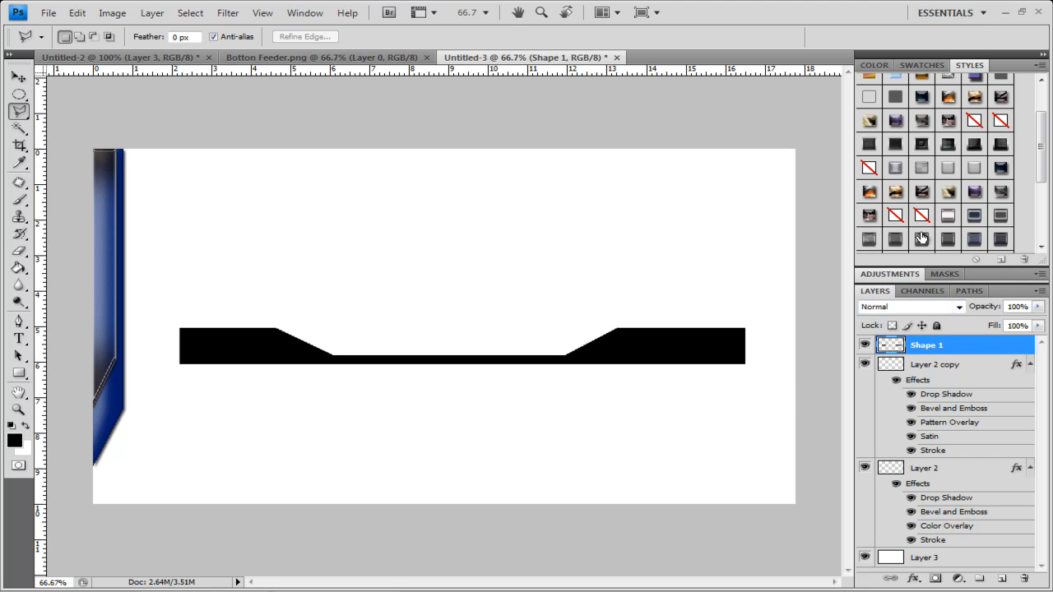
Step: Apply a grey brushed-metal style preset to the notched Shape 1 bar
left_click(934, 174)
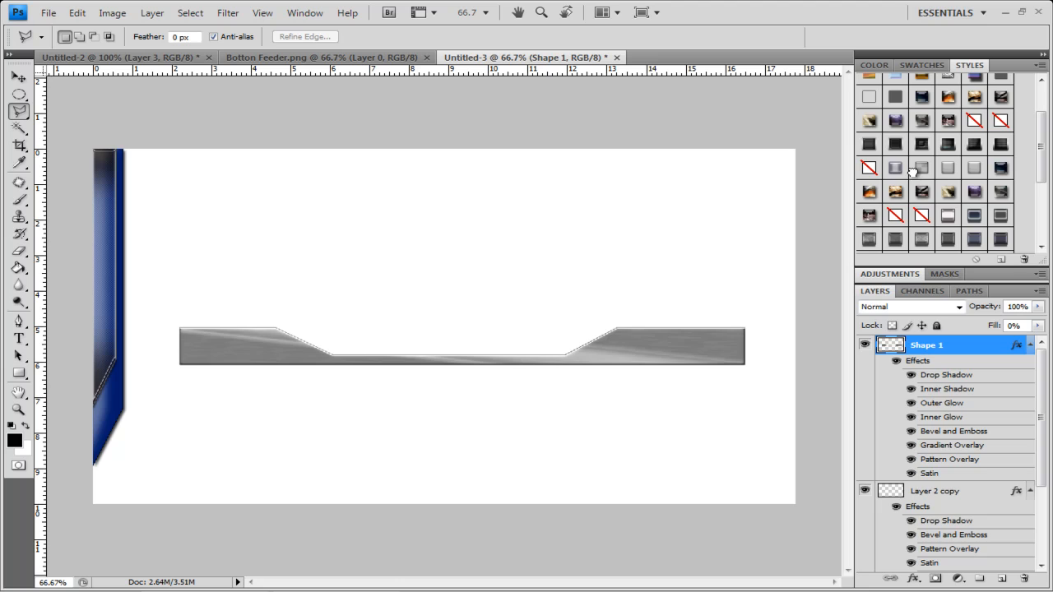
Step: Replace the Shape 1 bar's look with a near-black patterned style preset with a thin light outline
left_click(922, 242)
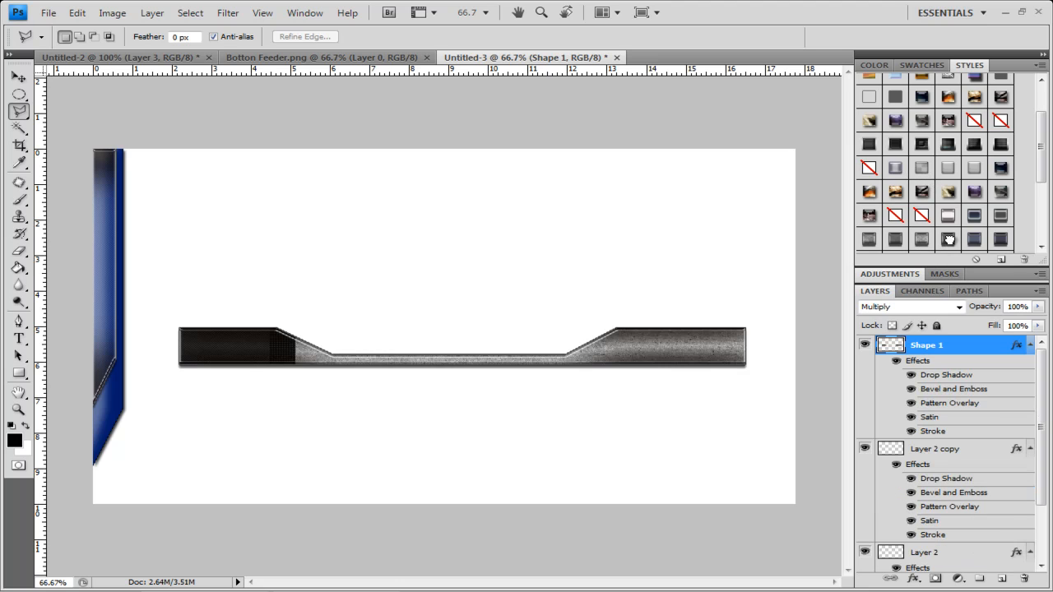
key("ctrl+plus")
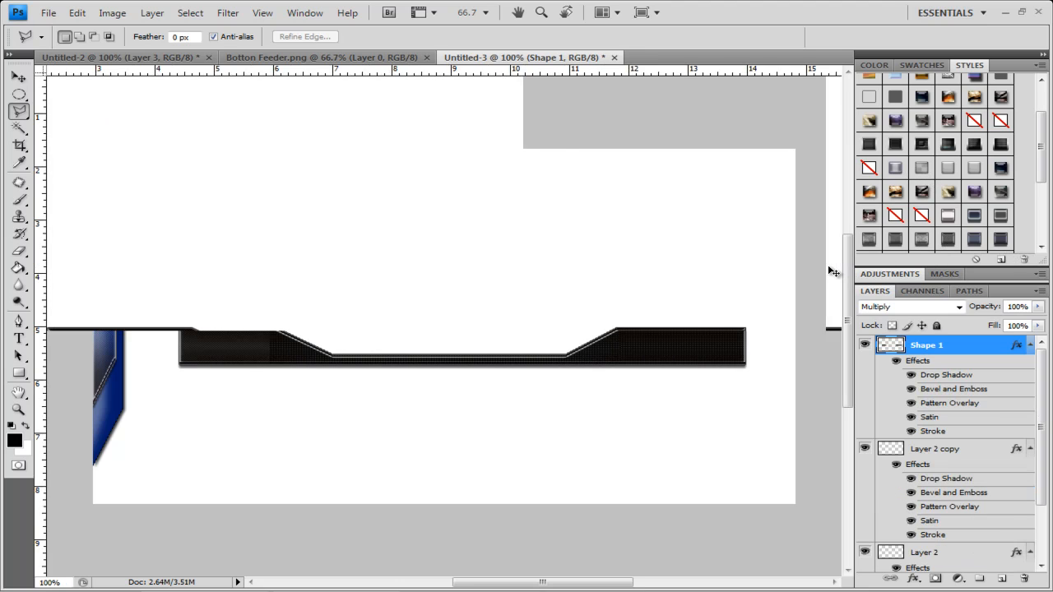
left_click_drag(567, 164, 630, 157)
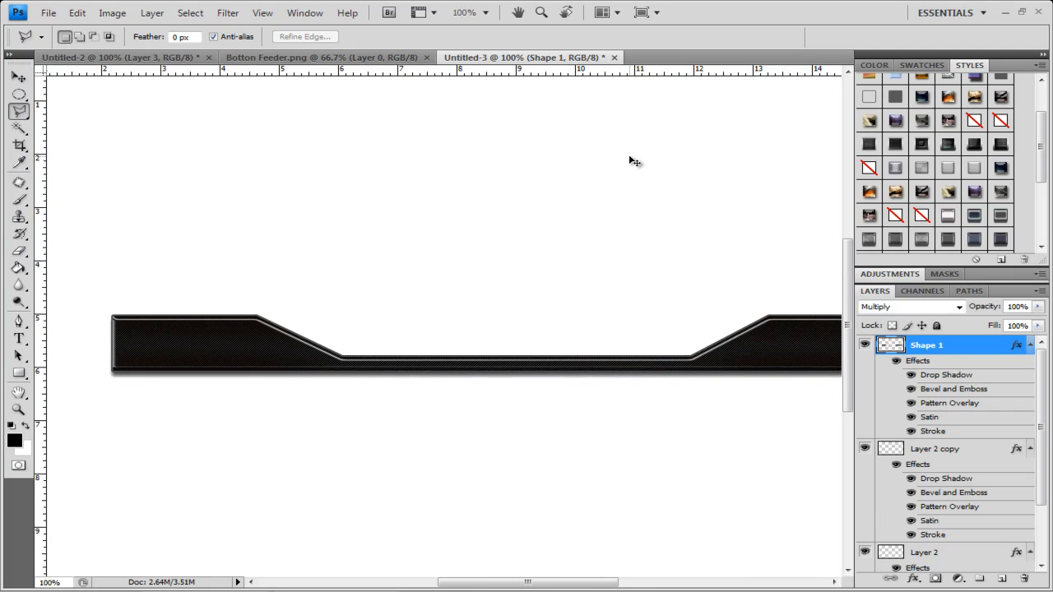
key("ctrl+minus")
Step: Move the notched bar to the canvas's bottom edge and stretch it to 124.2% width so it spans the full canvas
key("v")
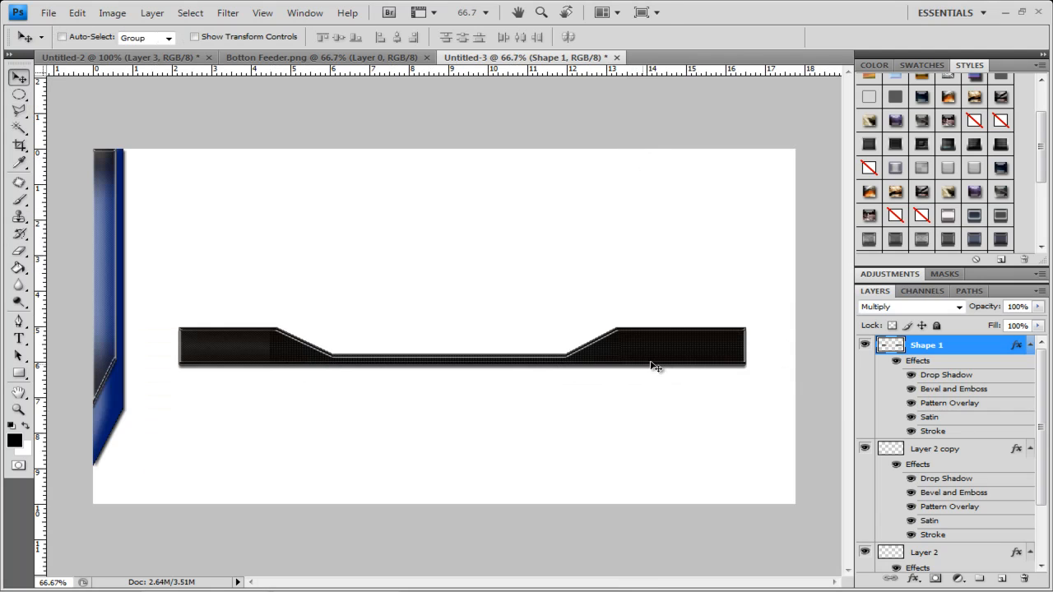
mouse_move(650, 364)
left_mouse_down()
mouse_move(654, 434)
mouse_move(661, 408)
mouse_move(697, 488)
mouse_move(712, 494)
left_mouse_up()
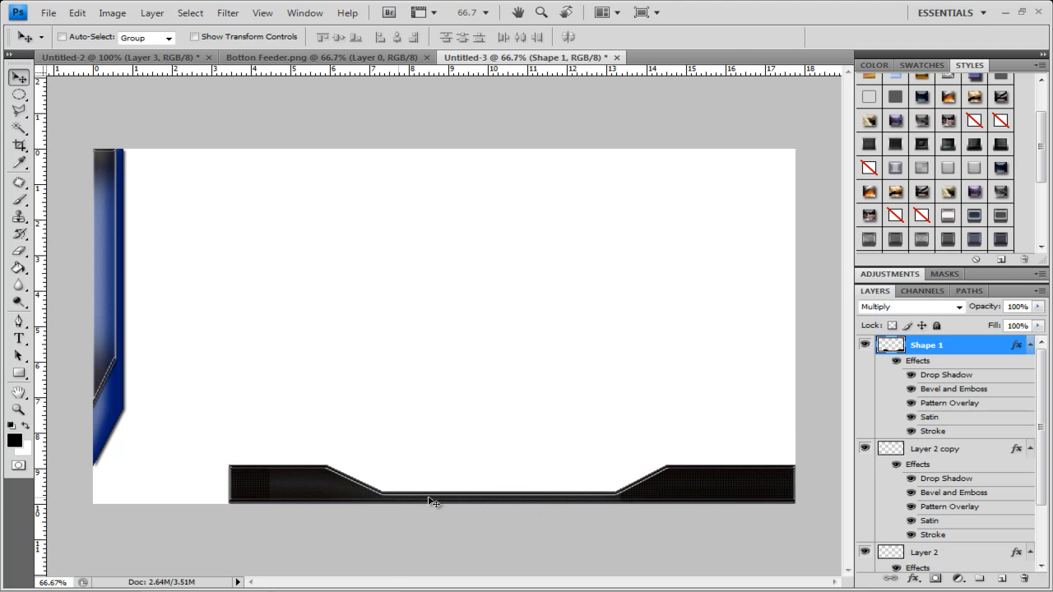
key("ctrl+t")
left_click_drag(229, 484, 88, 494)
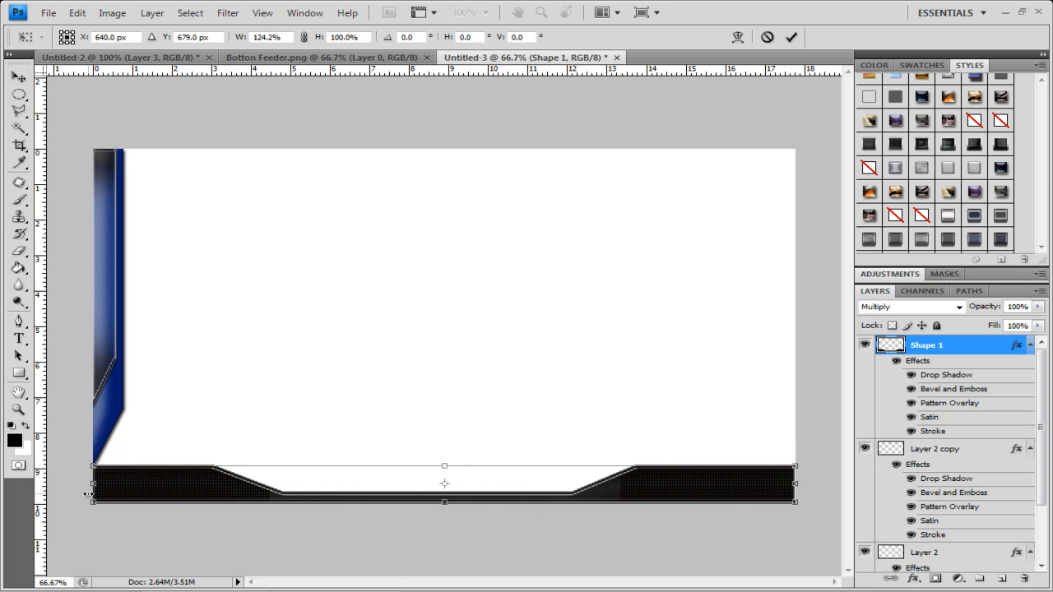
key("Return")
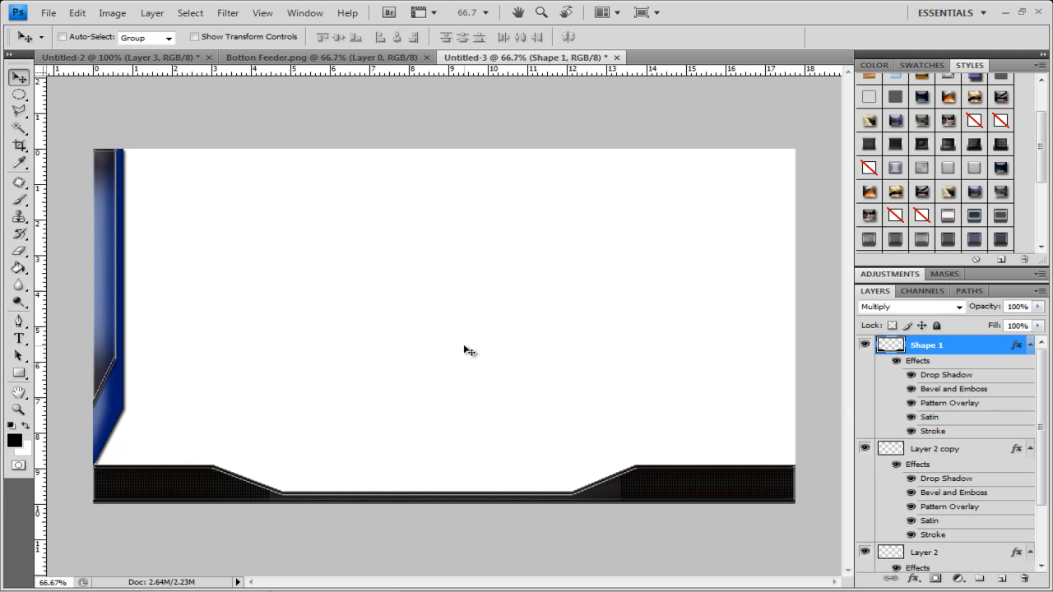
key("ctrl+minus")
Step: Draw a black rectangle about 13 by 1 ruler units across the upper part of the canvas
left_click(18, 377)
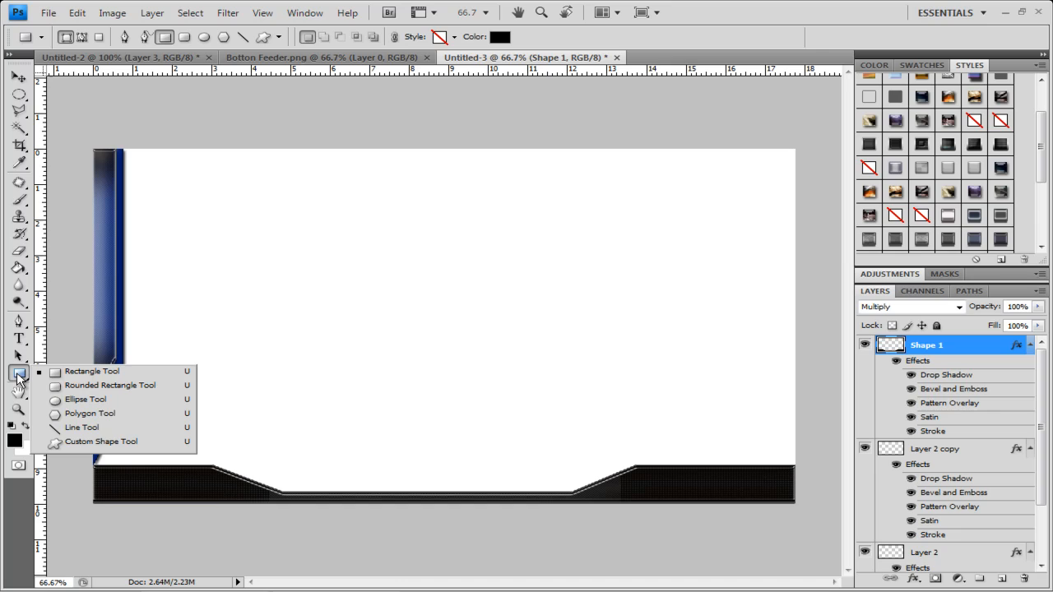
left_click(84, 375)
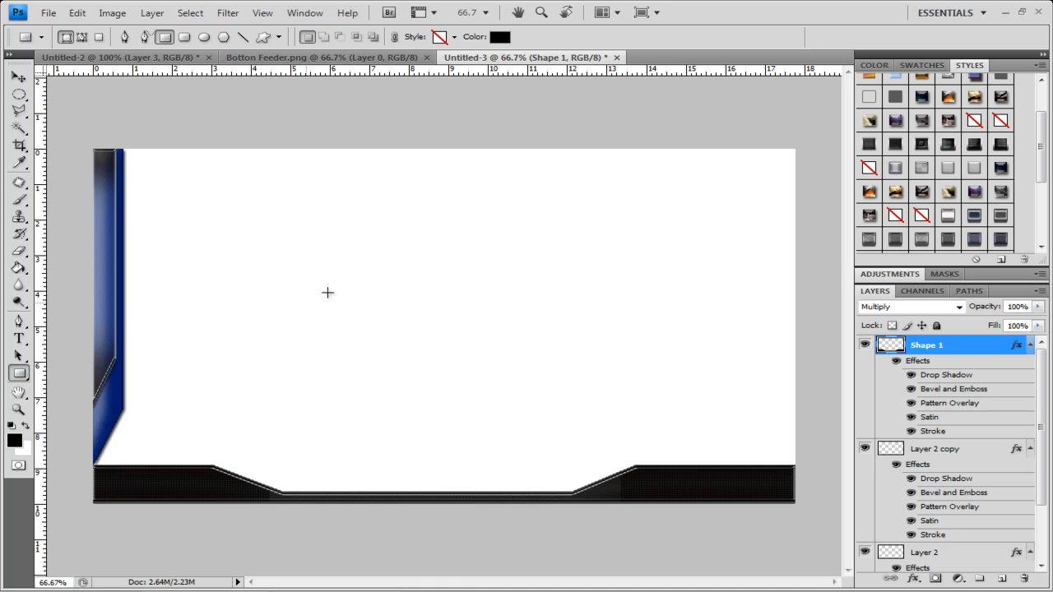
left_click_drag(259, 237, 774, 273)
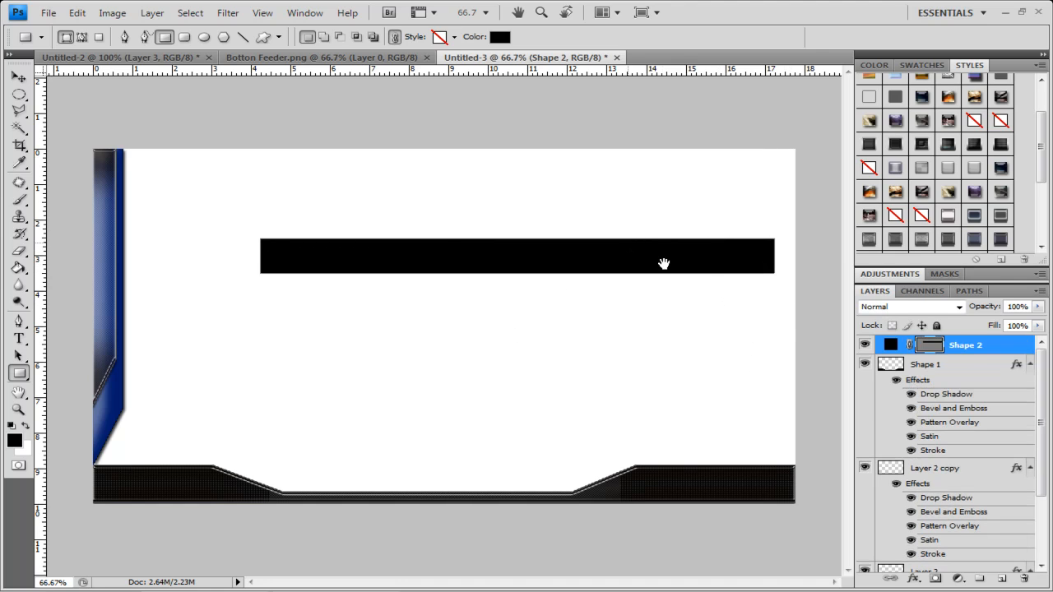
Step: Rasterize the Shape 2 layer and move the black bar to start at about 2 ruler units across and 3.6 down
right_click(1000, 356)
left_click(904, 360)
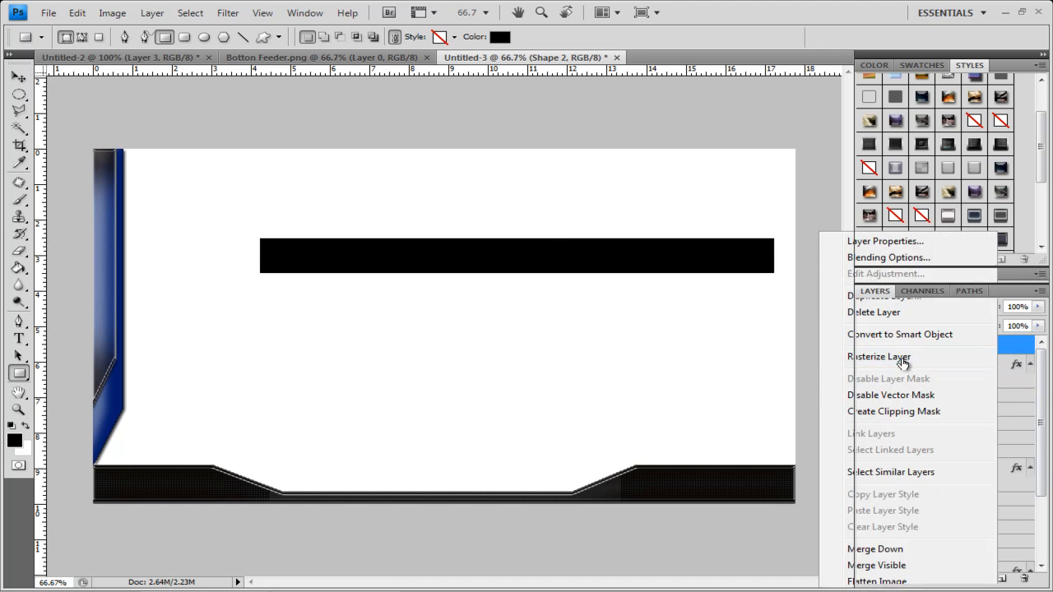
key("v")
left_click_drag(527, 258, 489, 295)
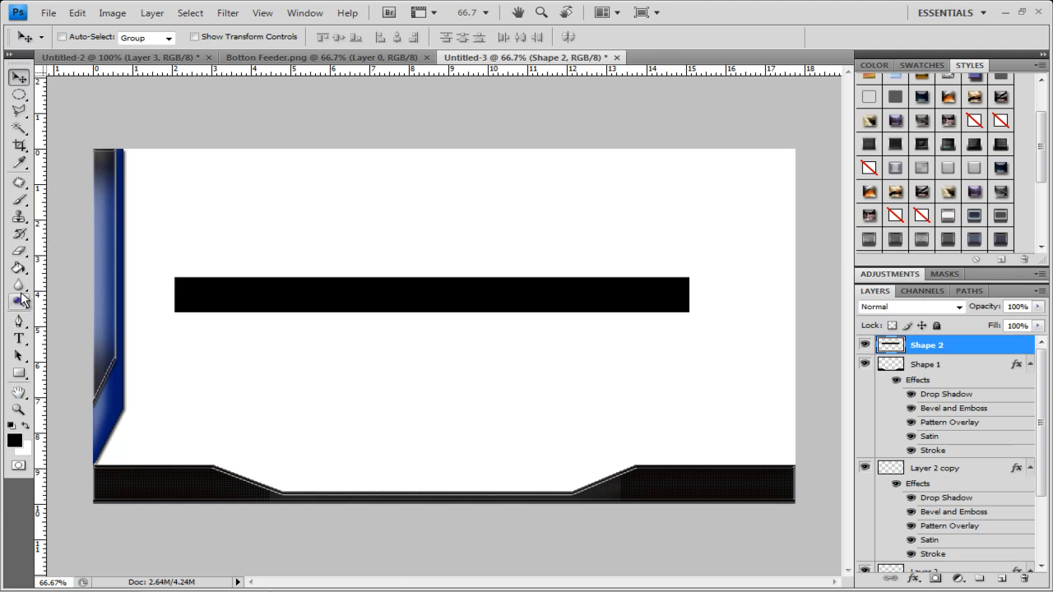
Step: Draw a closed Pen path around the black bar's right end, with a straight edge crossing it diagonally down to its lower corner
left_click(20, 322)
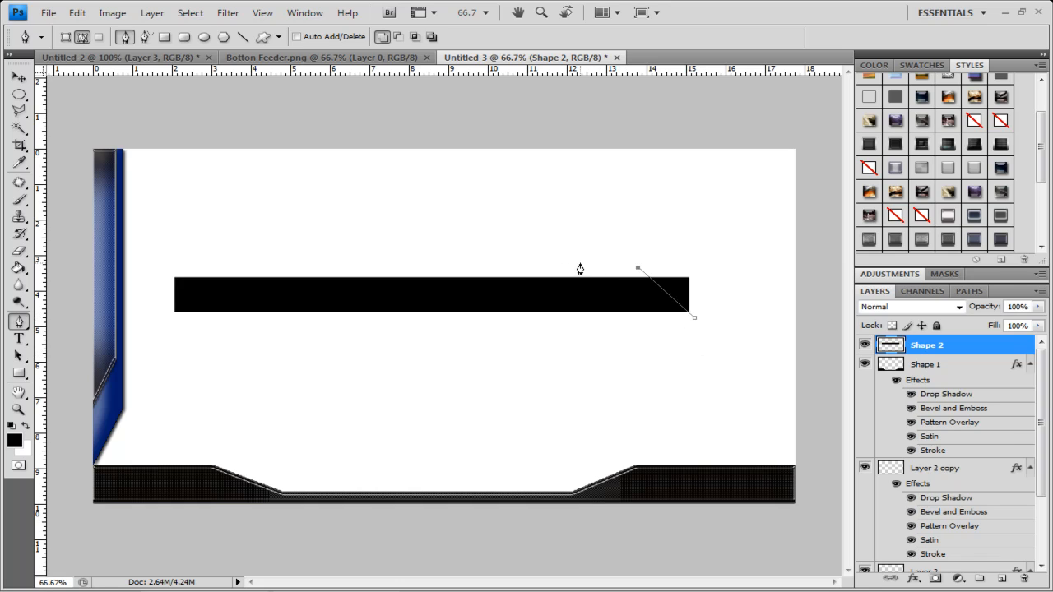
key("ctrl+z")
left_click(550, 262)
left_click(716, 234)
left_click(695, 320)
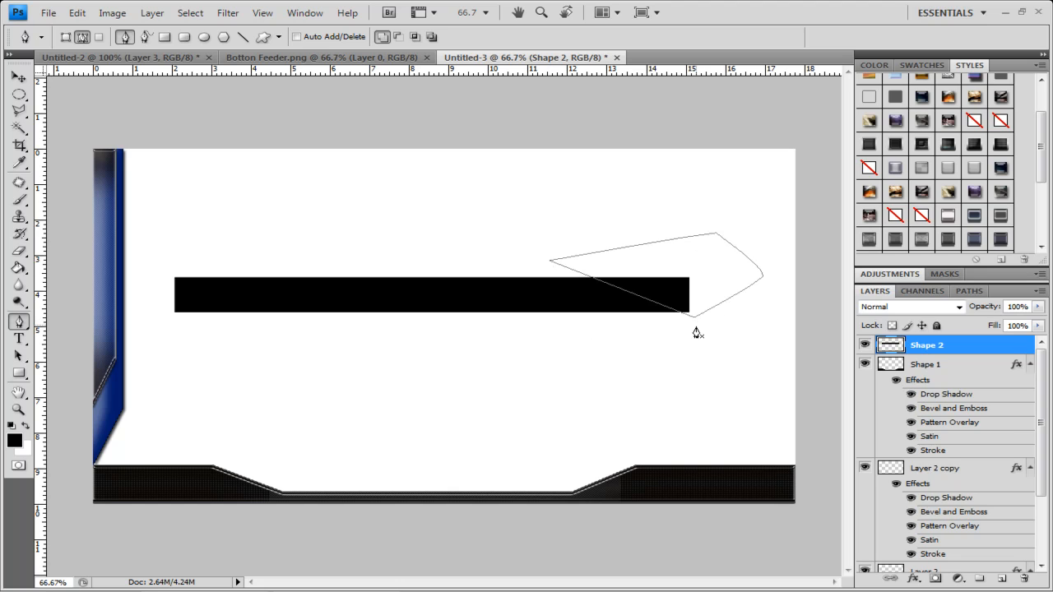
Step: Convert the path to an anti-aliased selection with 0 px feather, delete the enclosed bar end and deselect
right_click(711, 275)
left_click(752, 342)
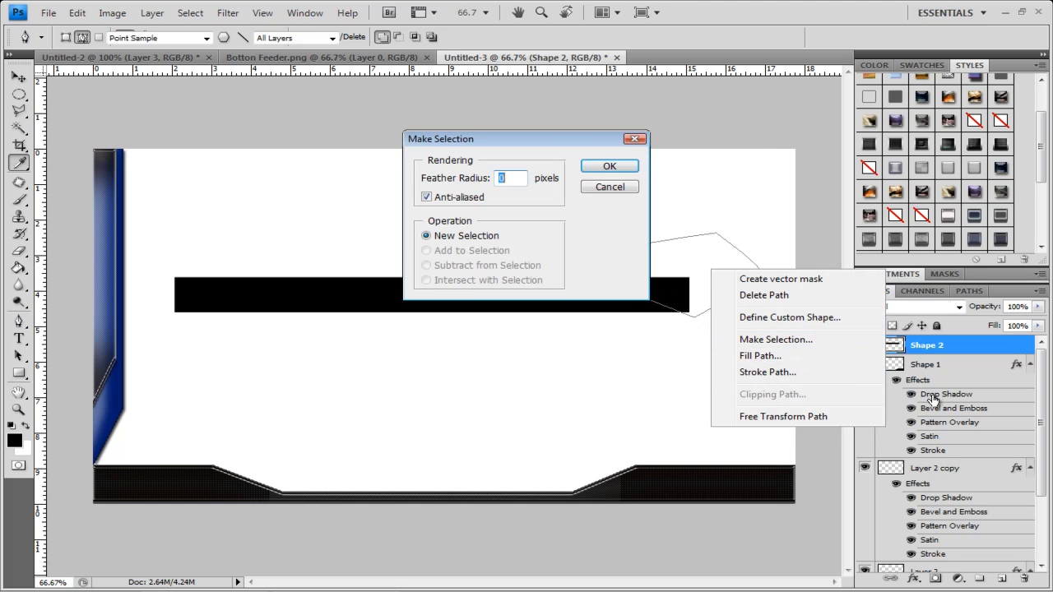
left_click(610, 167)
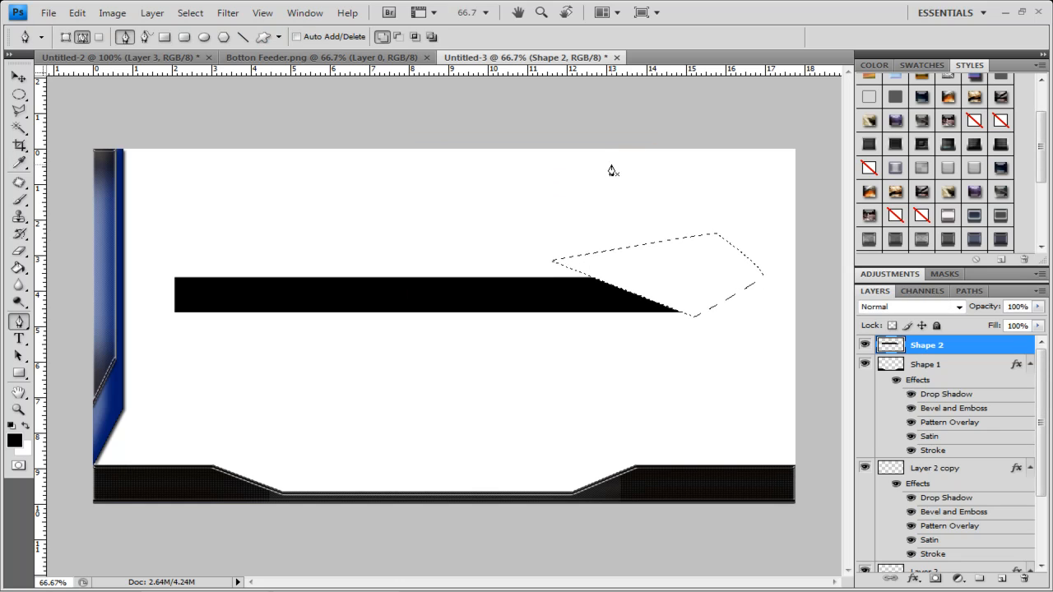
key("ctrl+d")
Step: Apply a silver metallic style preset to the slant-cut Shape 2 bar
left_click(949, 216)
key("b")
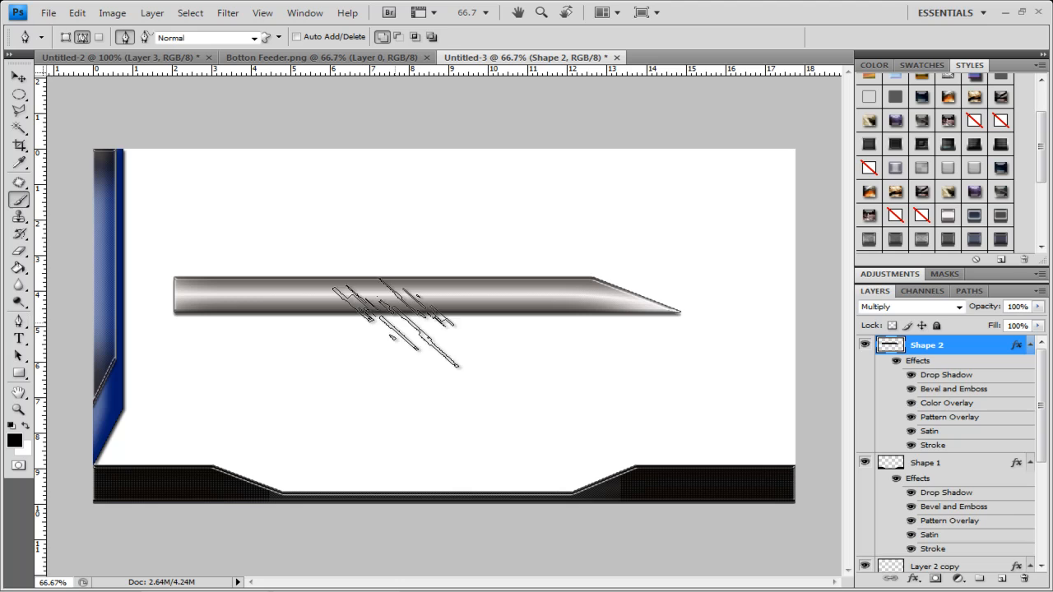
key("v")
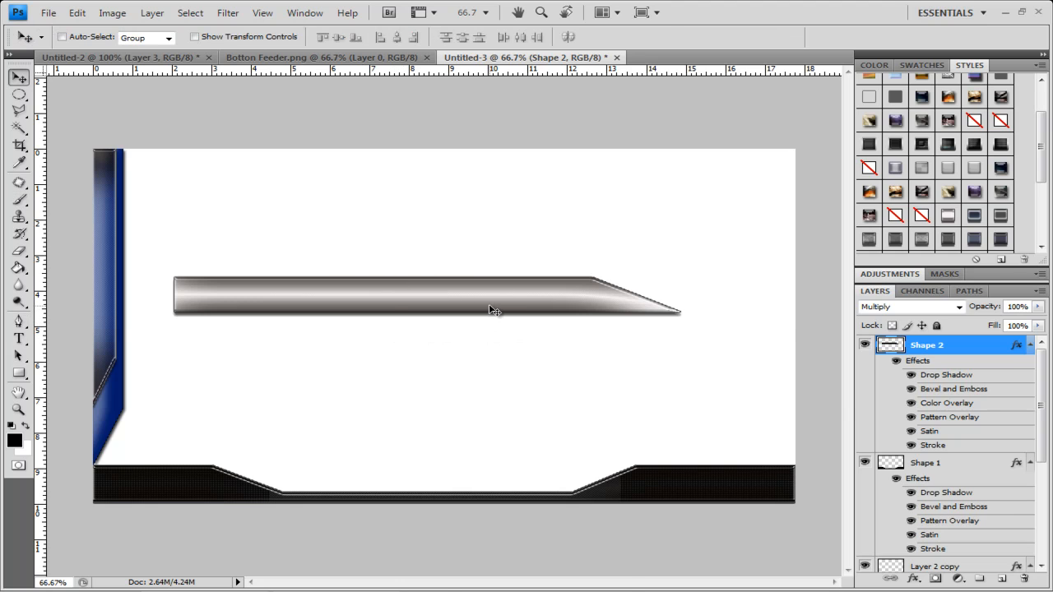
key("ctrl+plus")
key("ctrl+minus")
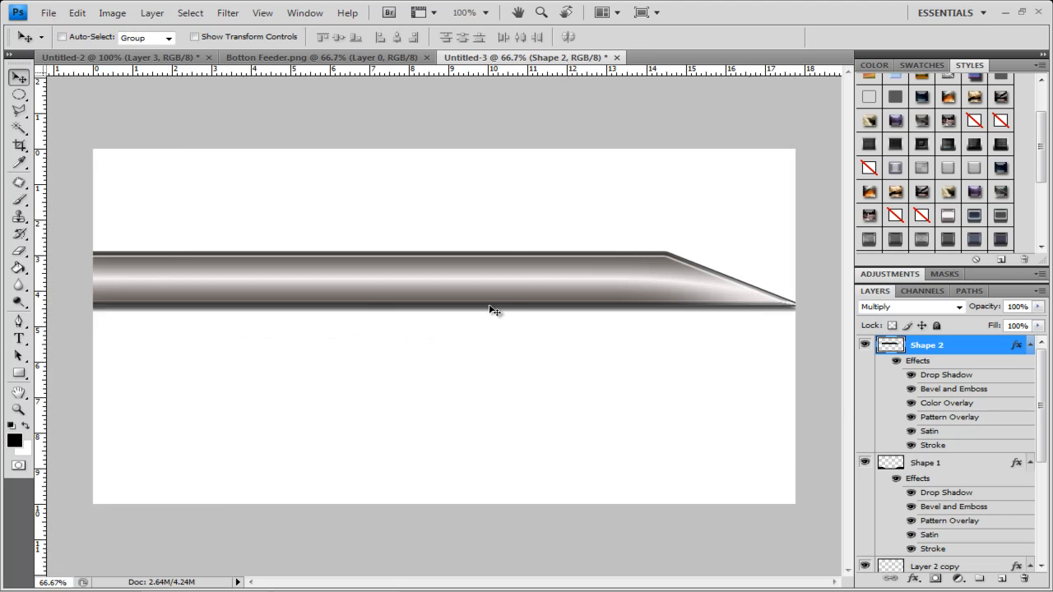
Step: Rotate the Shape 2 bar 90° and shorten it to 73.3% of its length, standing it upright near the canvas's middle
key("ctrl+t")
left_click_drag(687, 290, 480, 425)
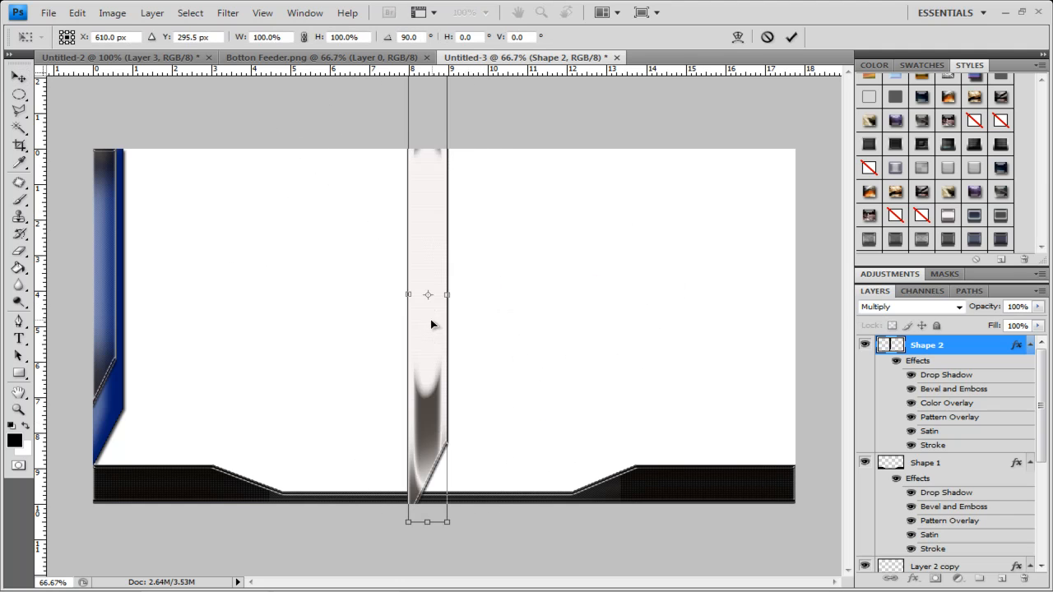
left_click_drag(426, 338, 379, 361)
left_click_drag(379, 548, 395, 418)
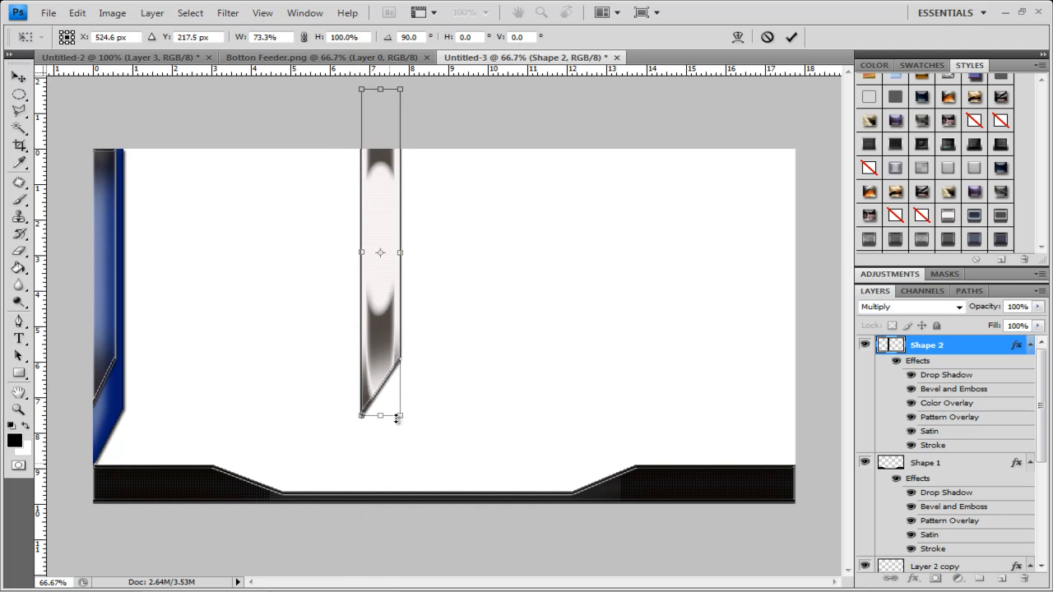
left_click_drag(399, 354, 469, 402)
key("Return")
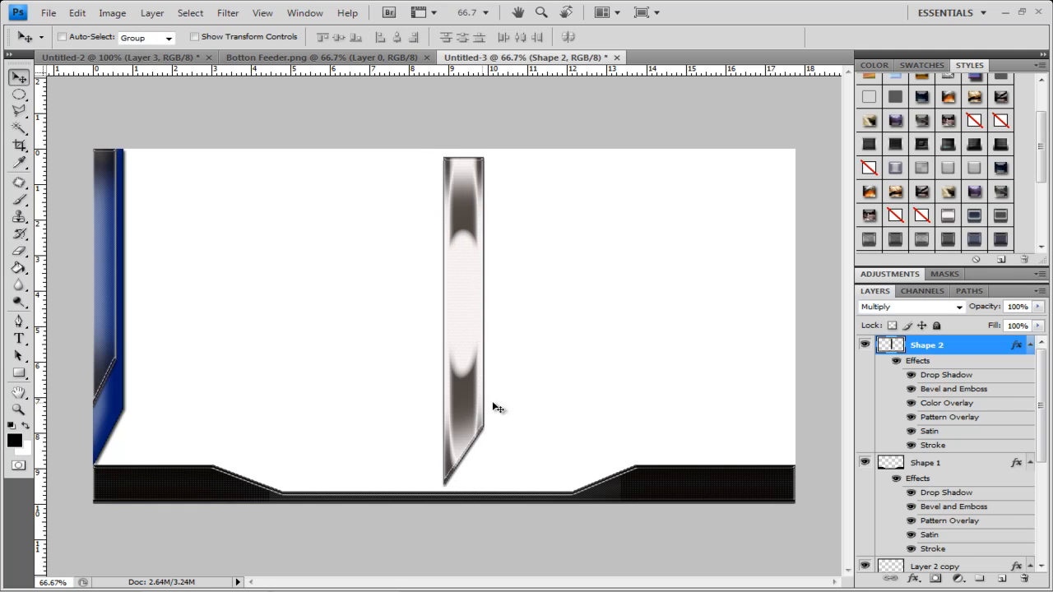
Step: Apply a dark-blue gradient style preset to the upright bar and shift it left to start at about 7 ruler units
left_click(974, 216)
left_click_drag(461, 293, 393, 287)
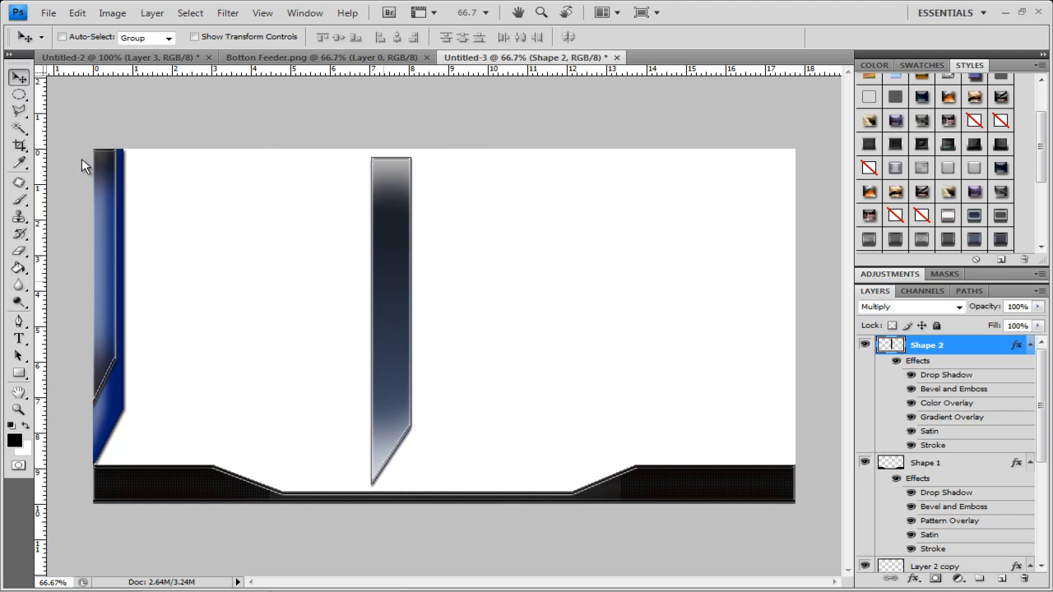
Step: Open the light flare image Comp 2 (0-00-00-00)_1.png from the Desktop
left_click(48, 12)
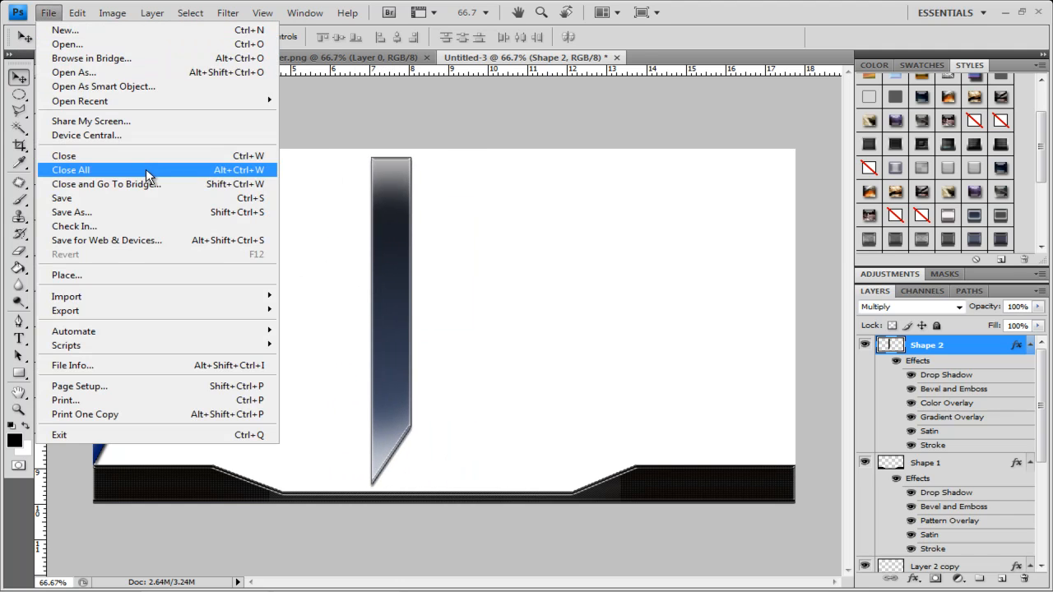
left_click(127, 45)
left_click_drag(938, 103, 935, 271)
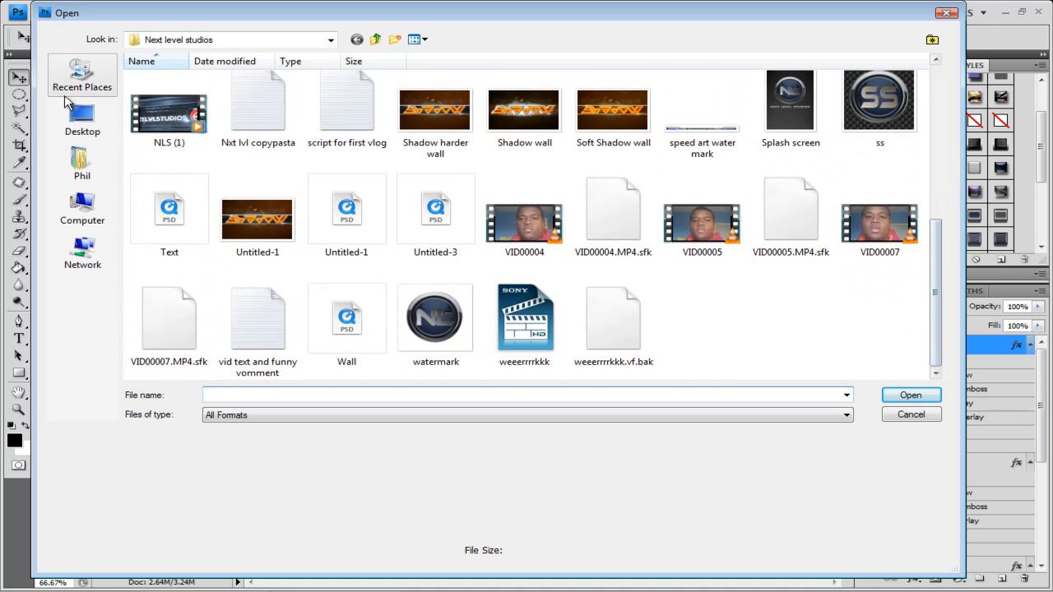
left_click(82, 120)
scroll(583, 173, "down", 10)
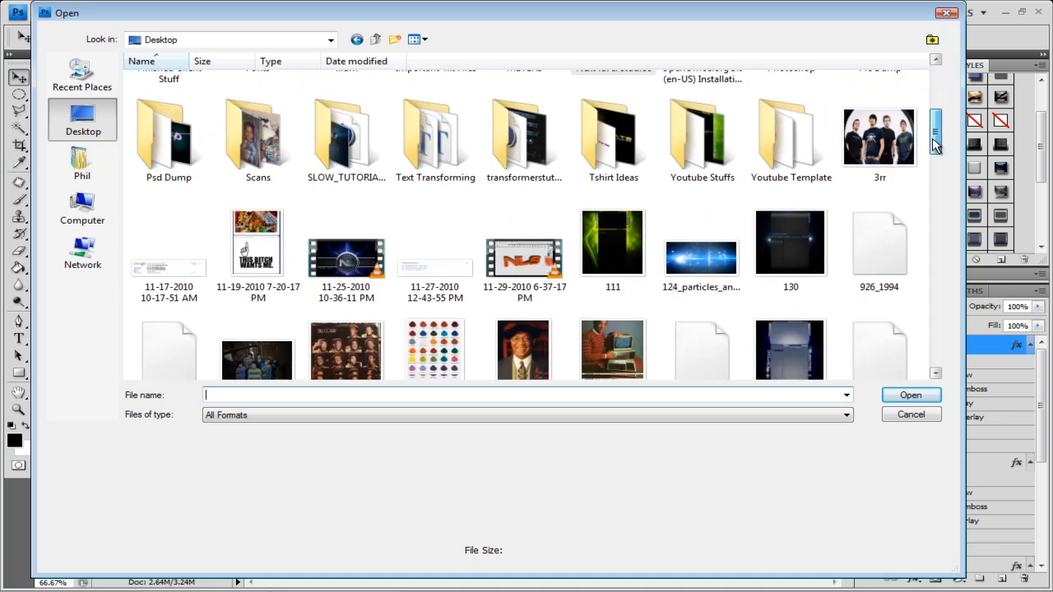
double_click(435, 181)
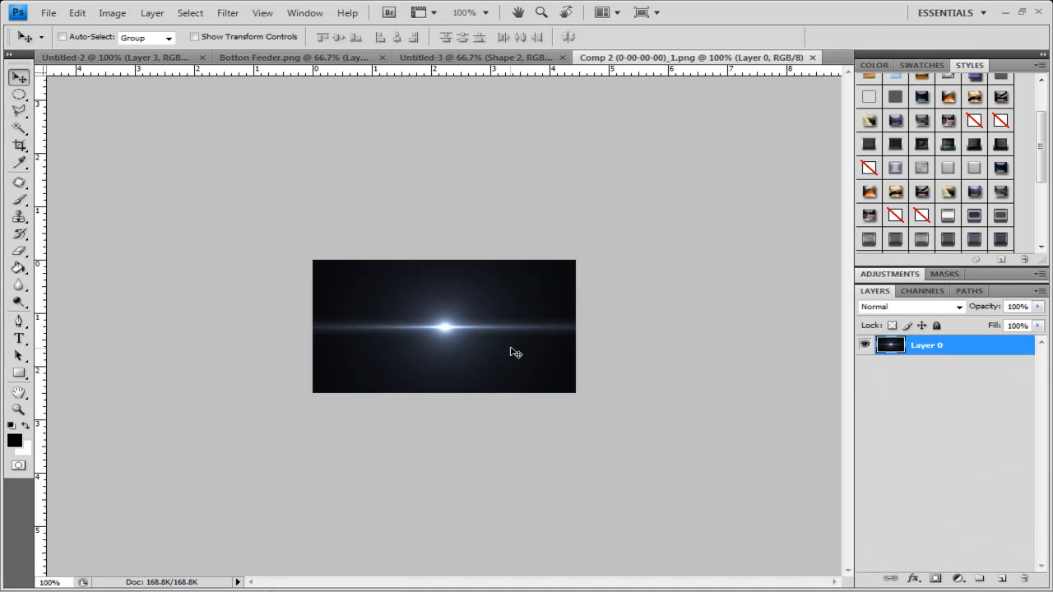
Step: Transfer the light flare layer into the Untitled-2 document
left_click_drag(491, 335, 138, 186)
left_click_drag(91, 57, 92, 58)
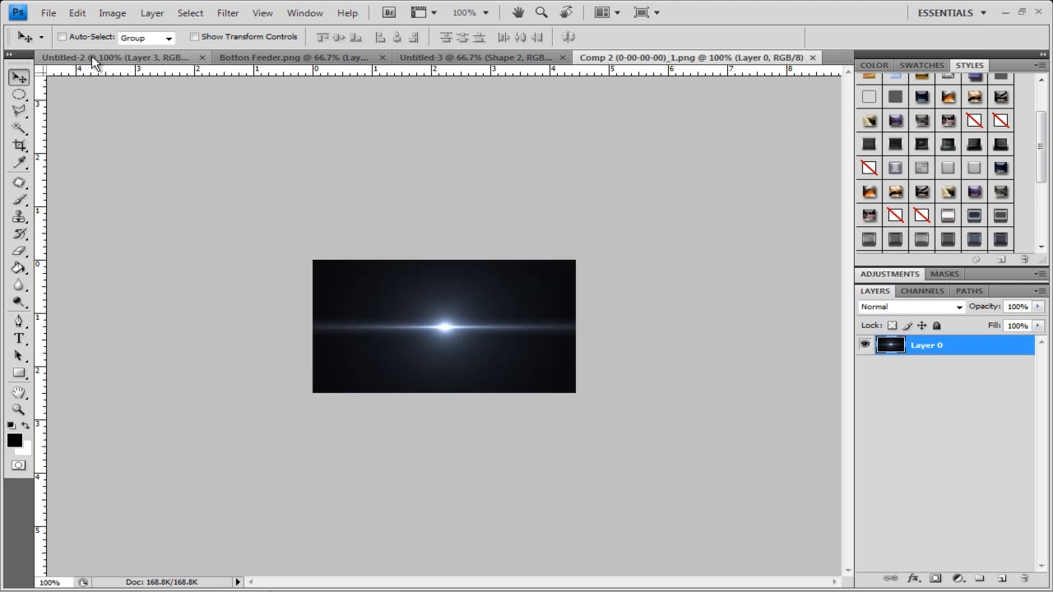